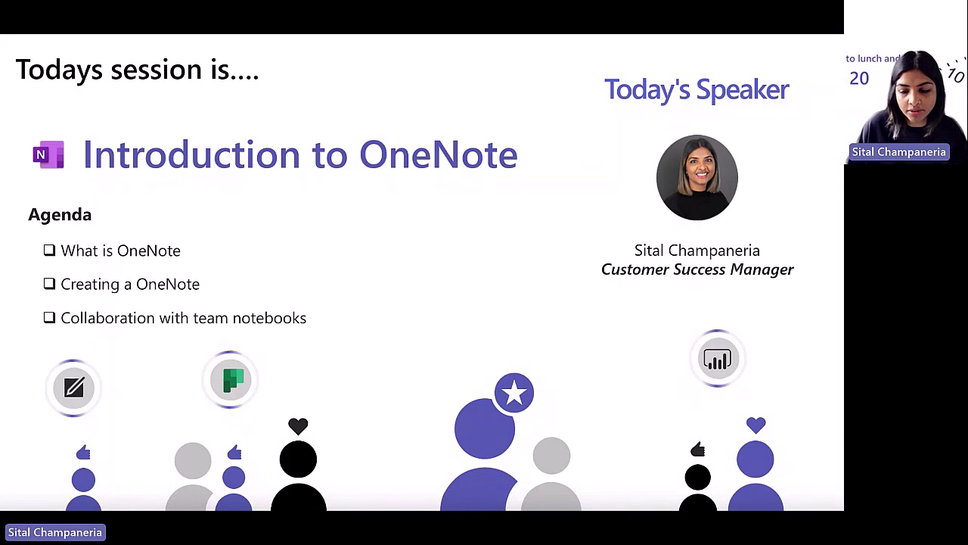
Step: Advance to the 'What is OneNote? Your digital notebook in M365!' slide
key("Right")
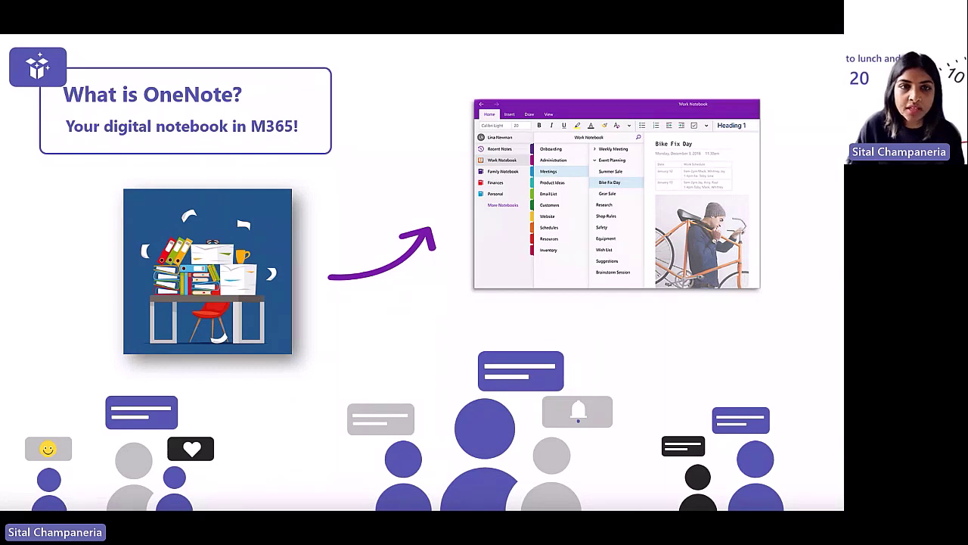
Step: Move through the 'OneNote at a glance' overview slide on to the Demo slide
key("Right")
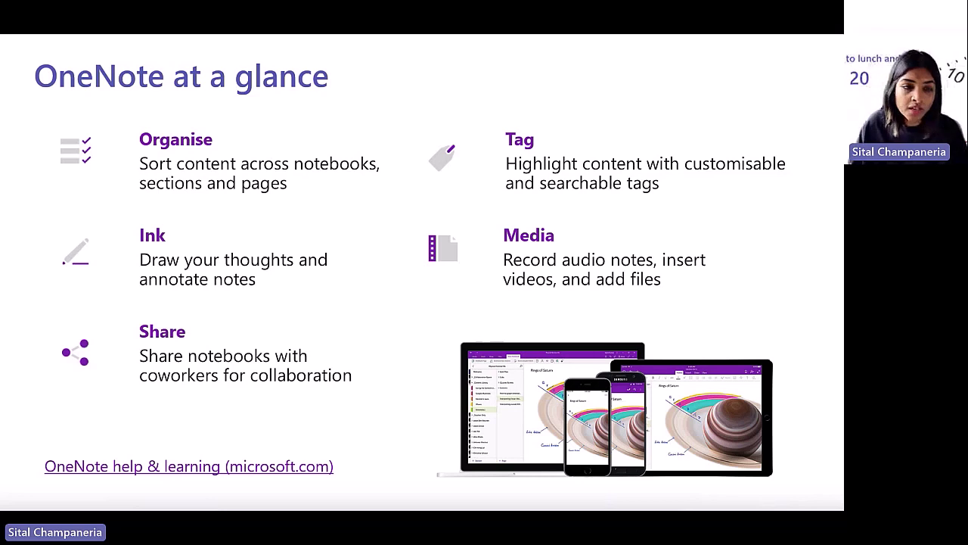
key("Right")
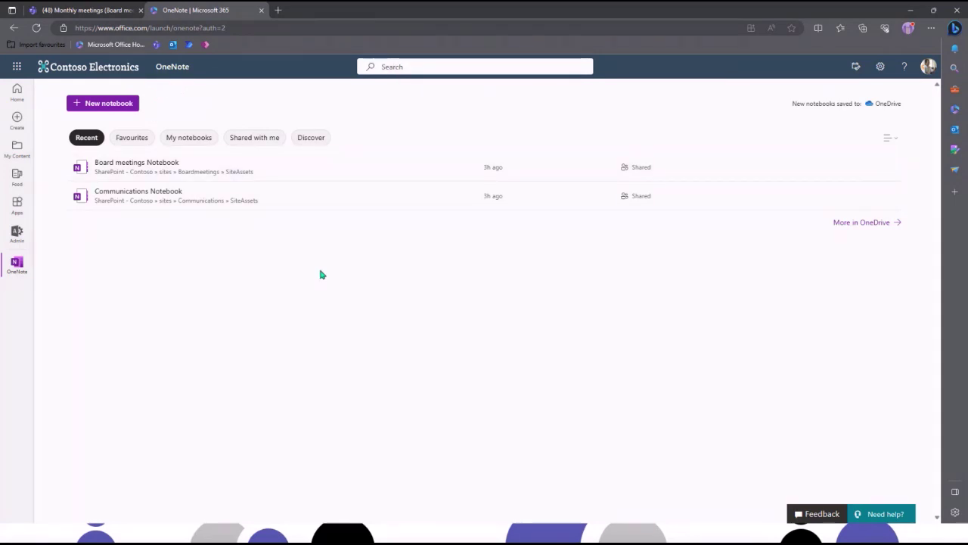
Step: Back out of adding a OneNote tab and open the Board meetings Notebook tab in Monthly meetings
left_click(115, 15)
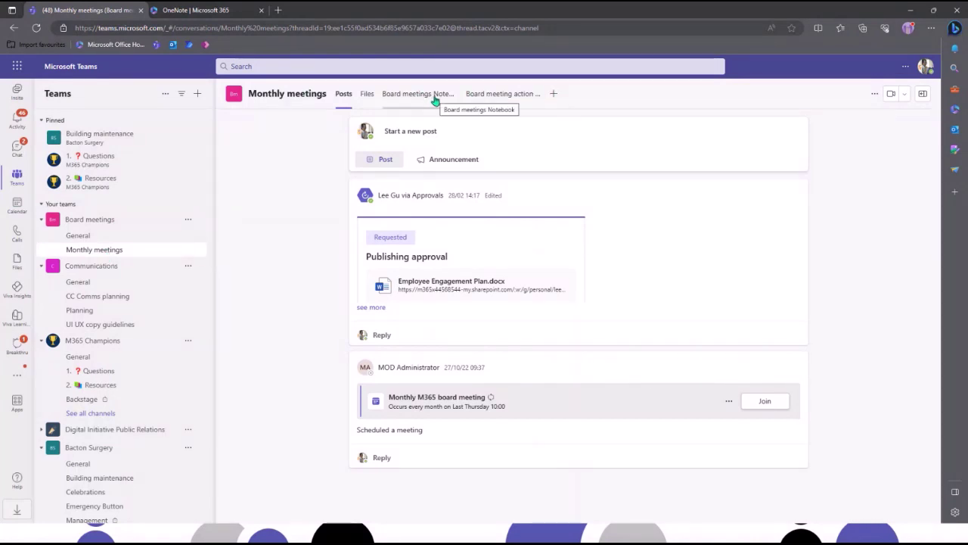
left_click(554, 97)
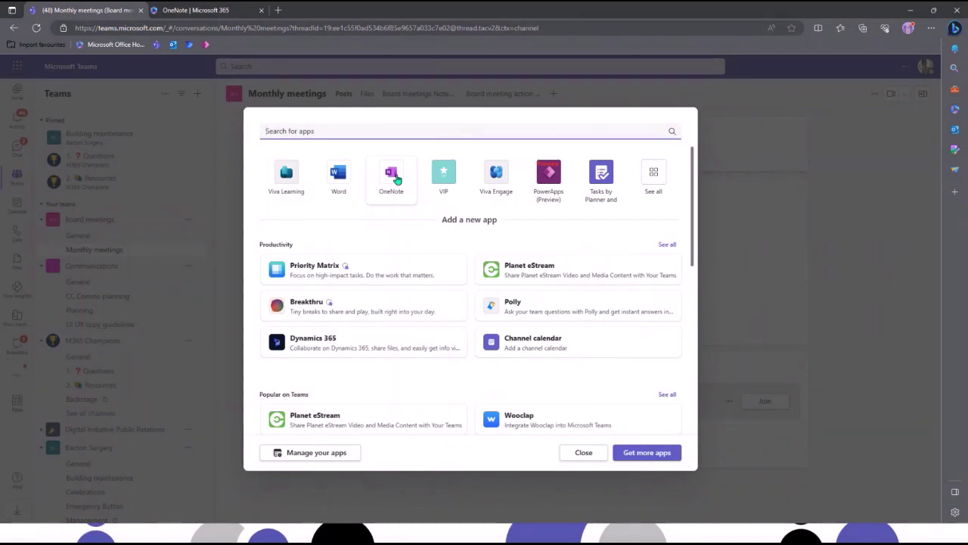
left_click(392, 175)
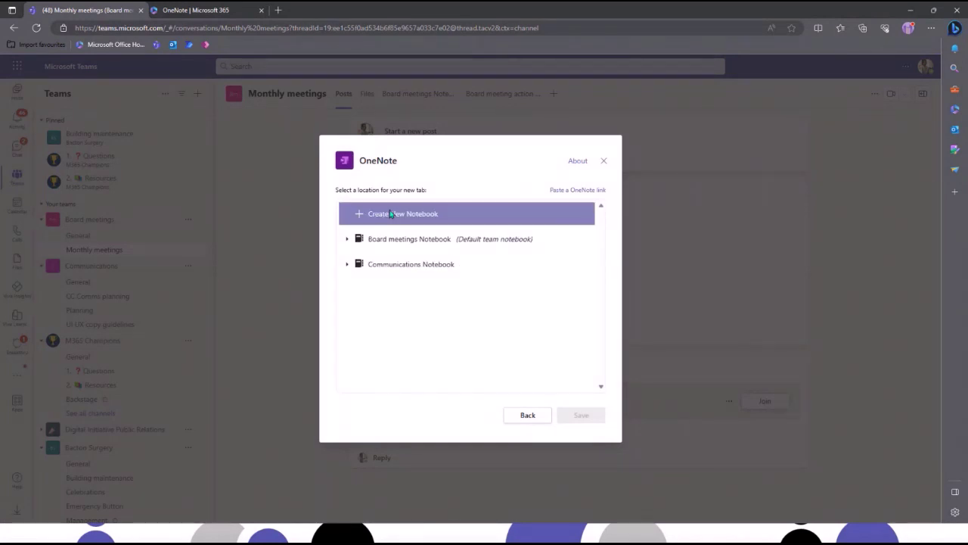
left_click(527, 416)
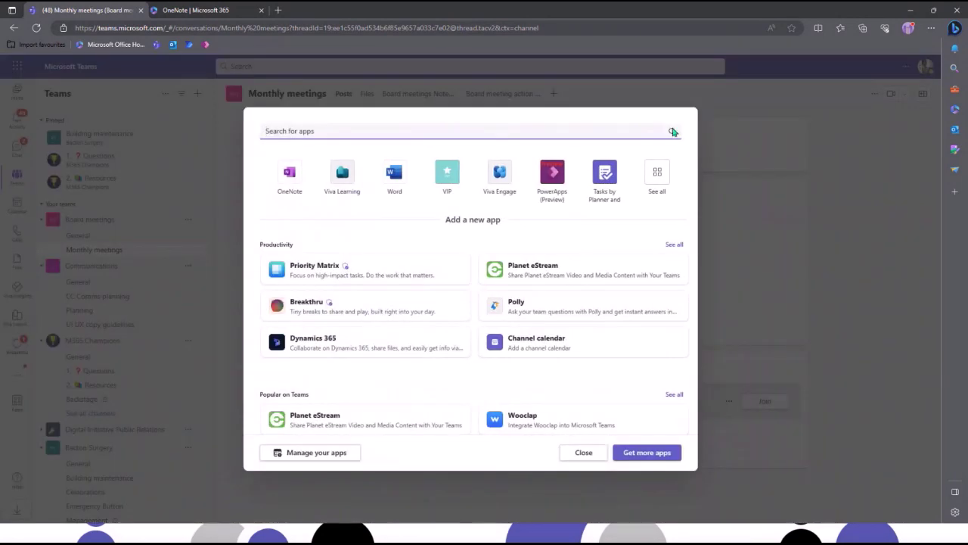
left_click(580, 454)
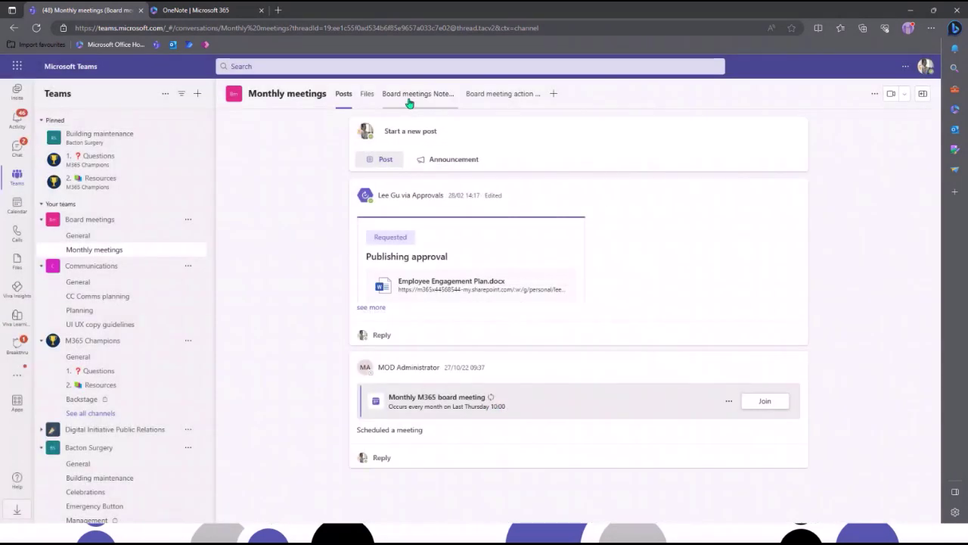
left_click(408, 101)
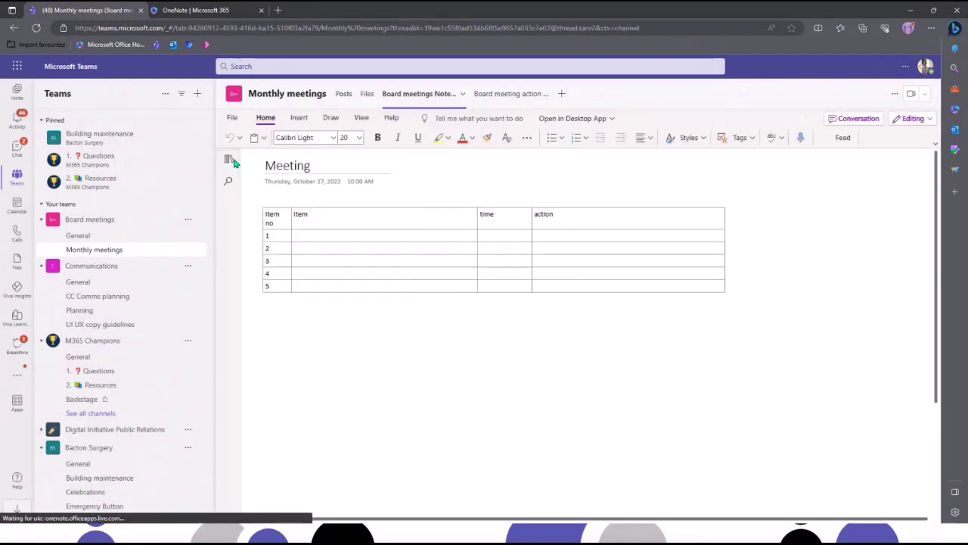
Step: Show the Board meetings notebook's sections and pages, then return to the OneNote notebooks list
left_click(228, 161)
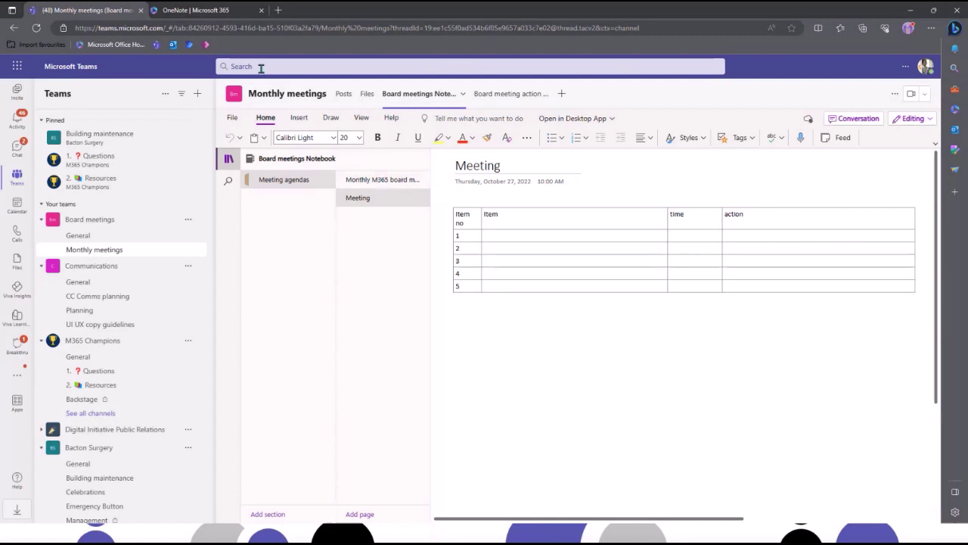
key("ctrl+Tab")
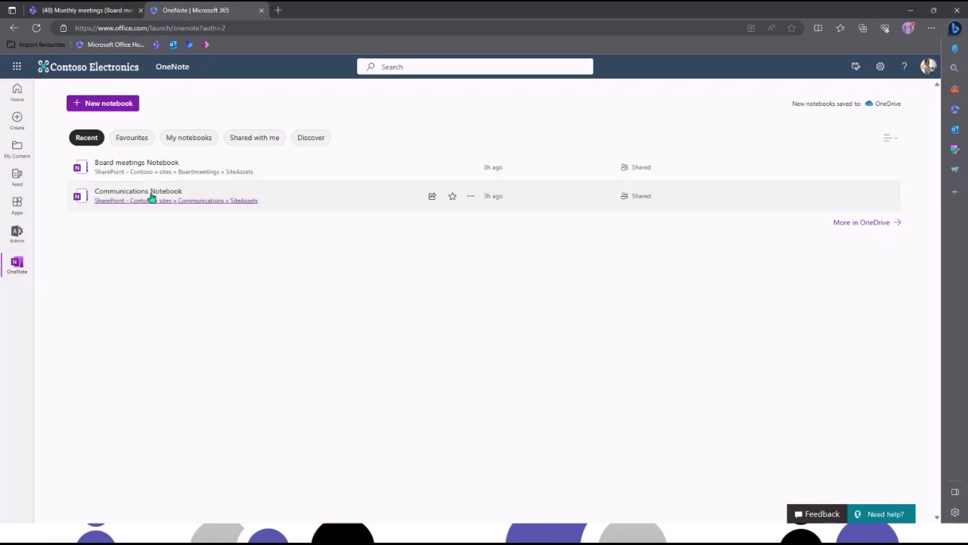
Step: Create a new notebook under My notebooks named 'Teams in 20'
left_click(192, 144)
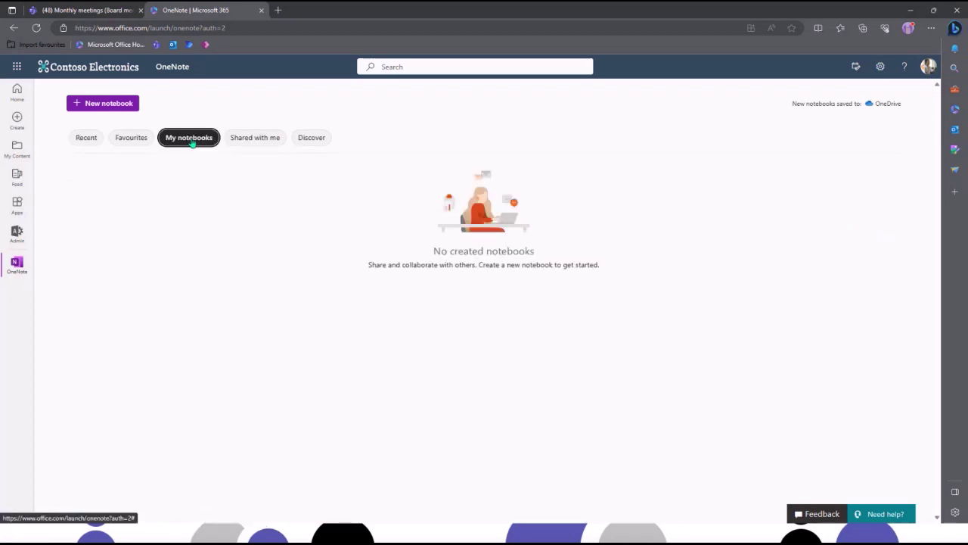
left_click(116, 106)
left_click(380, 277)
type("Teams in ")
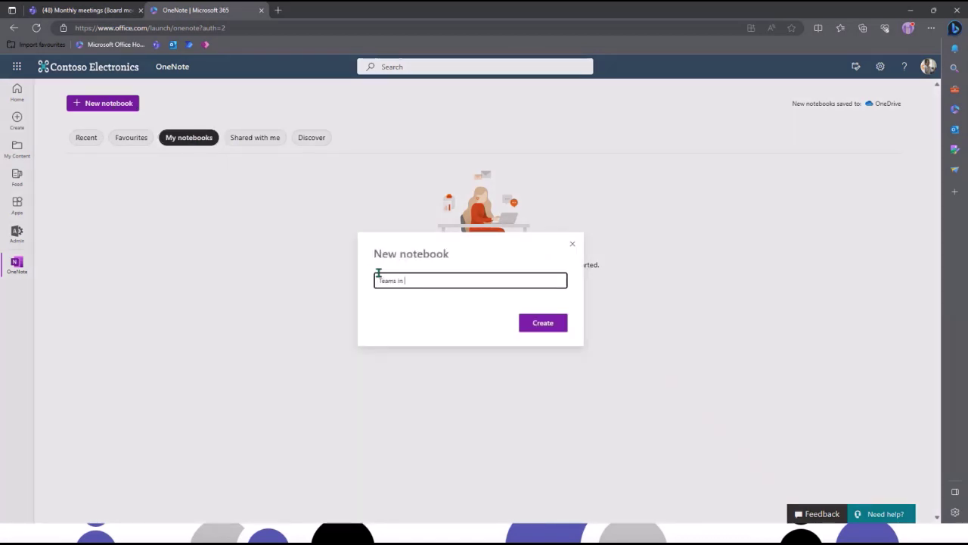
type("IB")
left_click(553, 330)
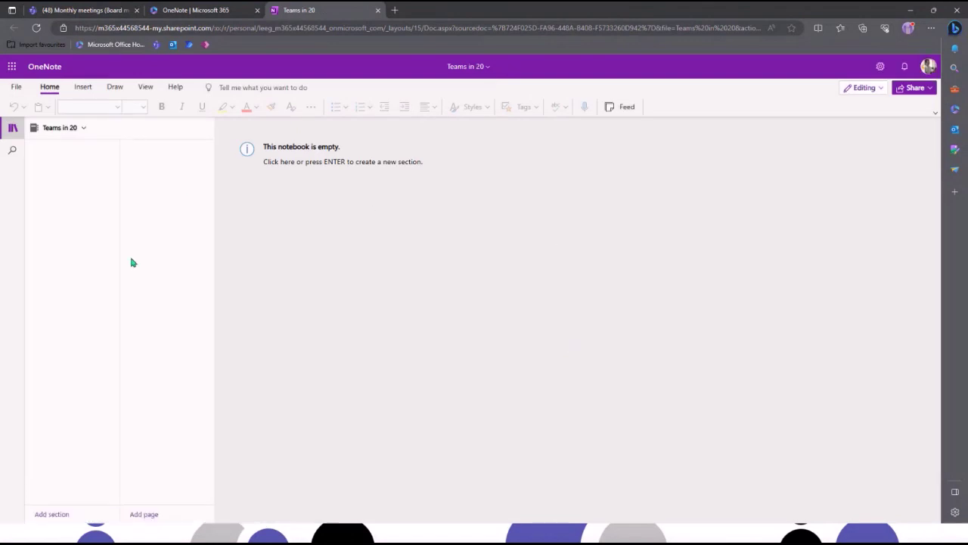
Step: Add sections 'Background Information' and 'Webinars', then select Background Information
left_click(57, 514)
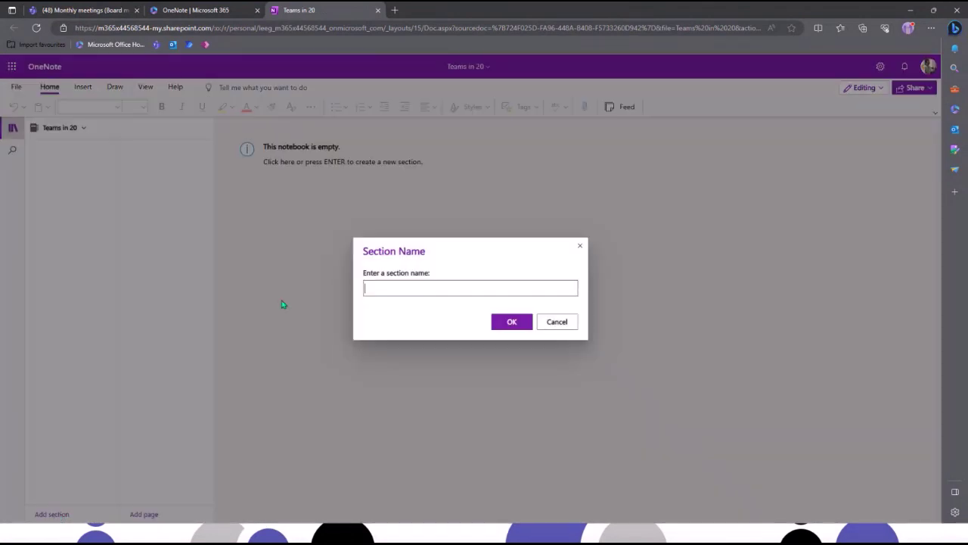
left_click(400, 290)
type("Bsa")
key("BackSpace")
key("BackSpace")
key("BackSpace")
type("Background Information")
left_click(504, 320)
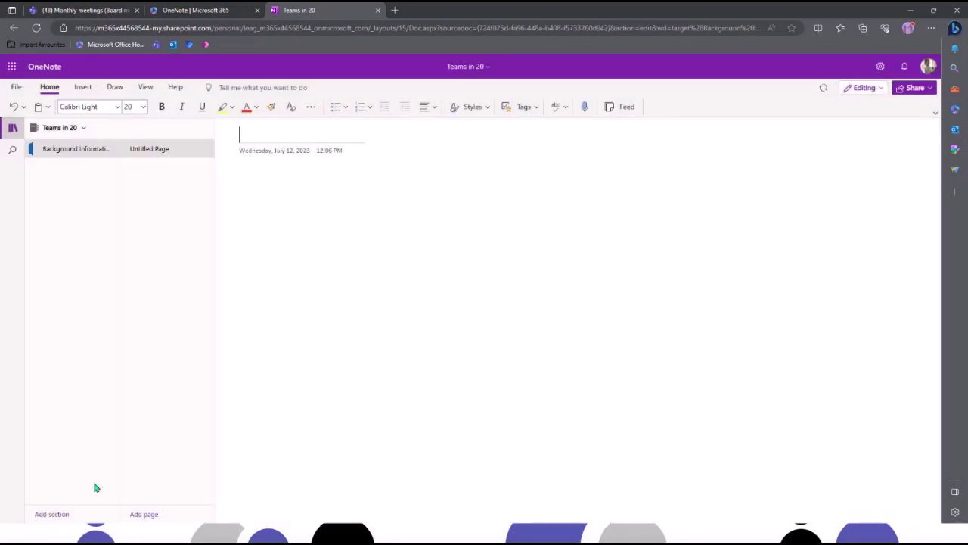
left_click(51, 515)
type("Wel")
type("inars")
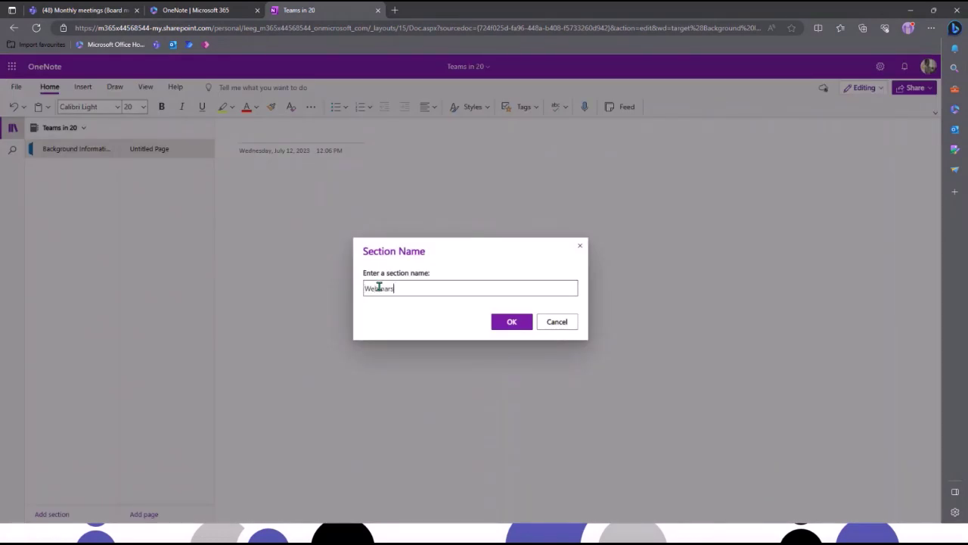
left_click(505, 324)
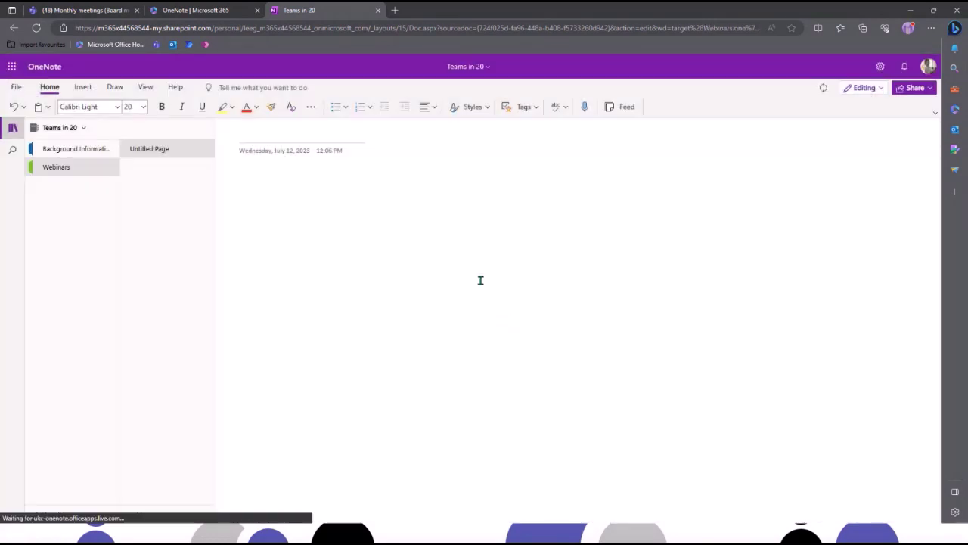
left_click(57, 149)
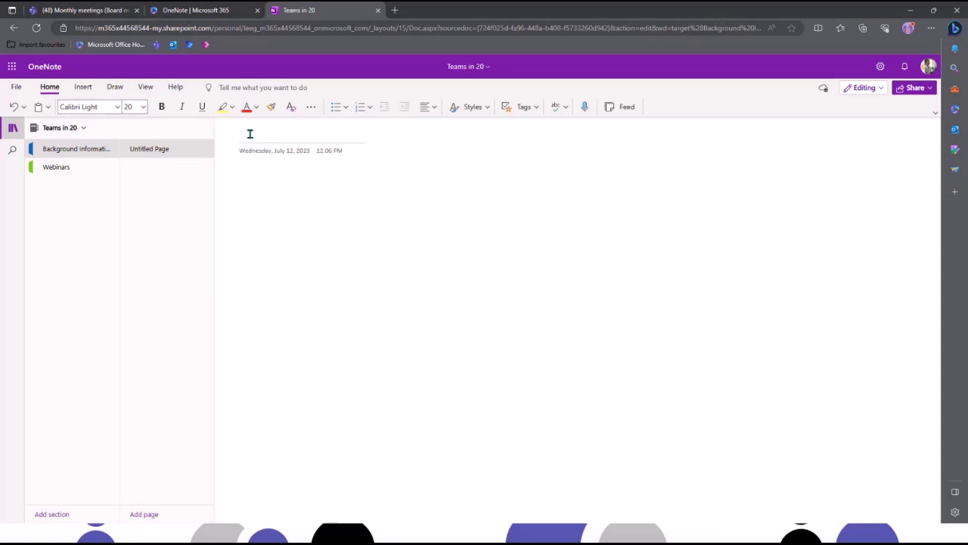
Step: Title the page 'Customer requirements' and bullet 'Gather information on what sessions are needed'
type("Customer requirements")
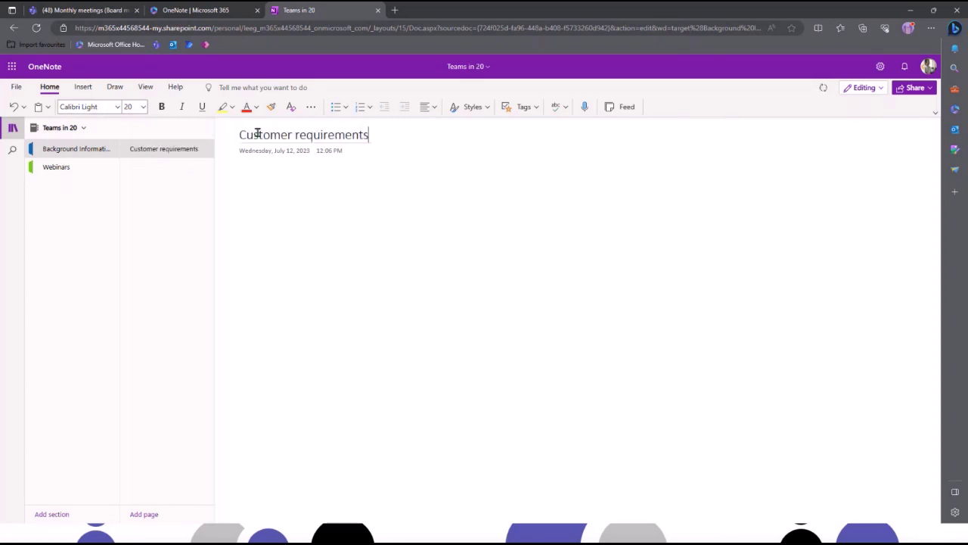
key("Return")
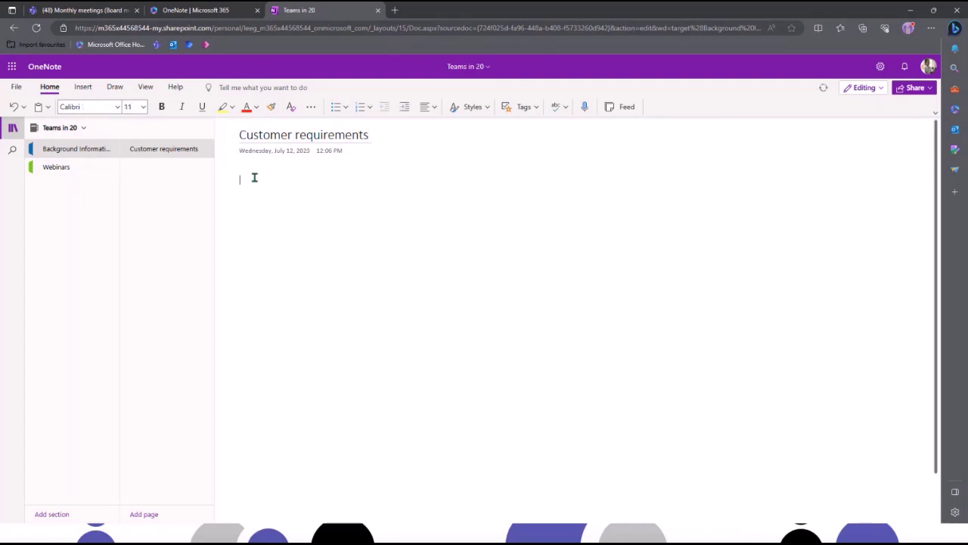
type("Gather information ")
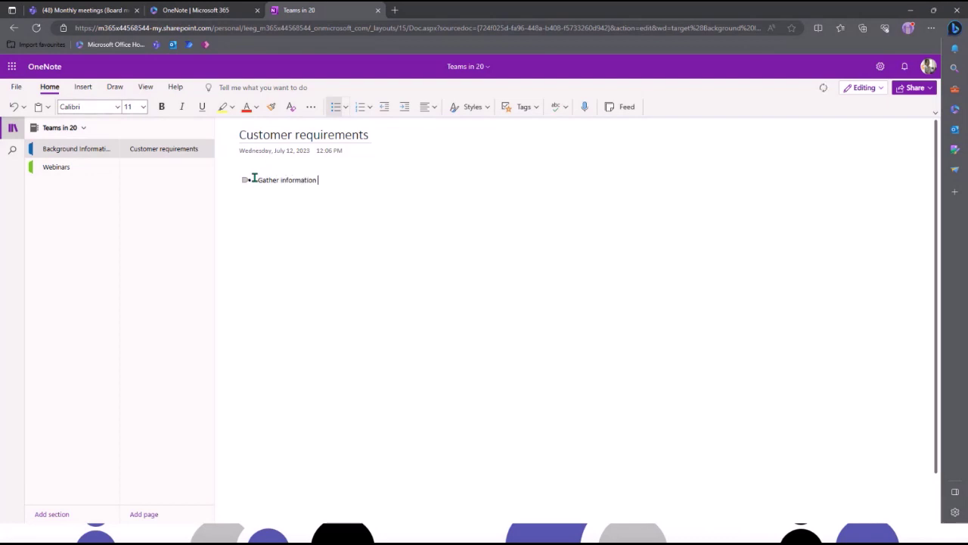
type("on what reessions are needed")
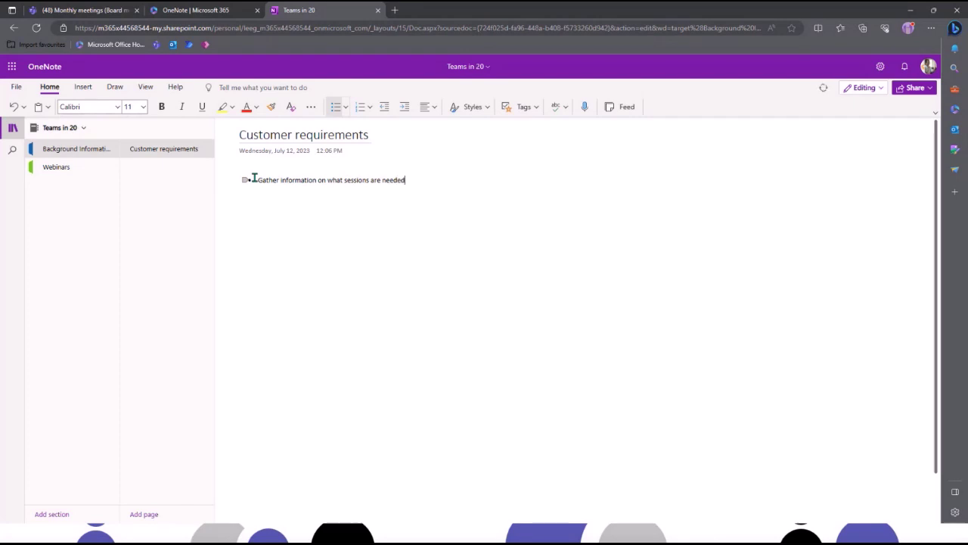
key("Return")
Step: Add two new pages titled 'Page 1' and 'Page 2' to Background Information
left_click(149, 514)
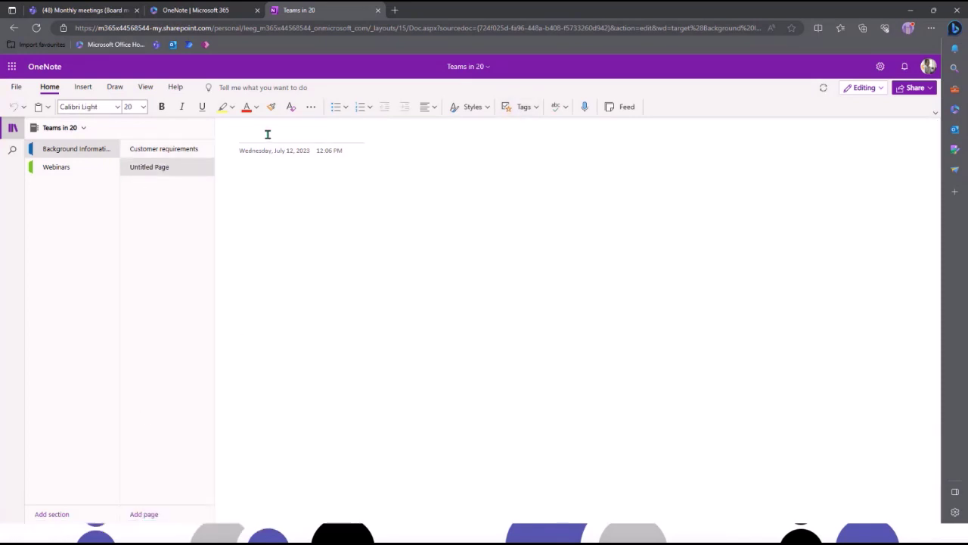
type("Page 1")
left_click(161, 513)
type("Page")
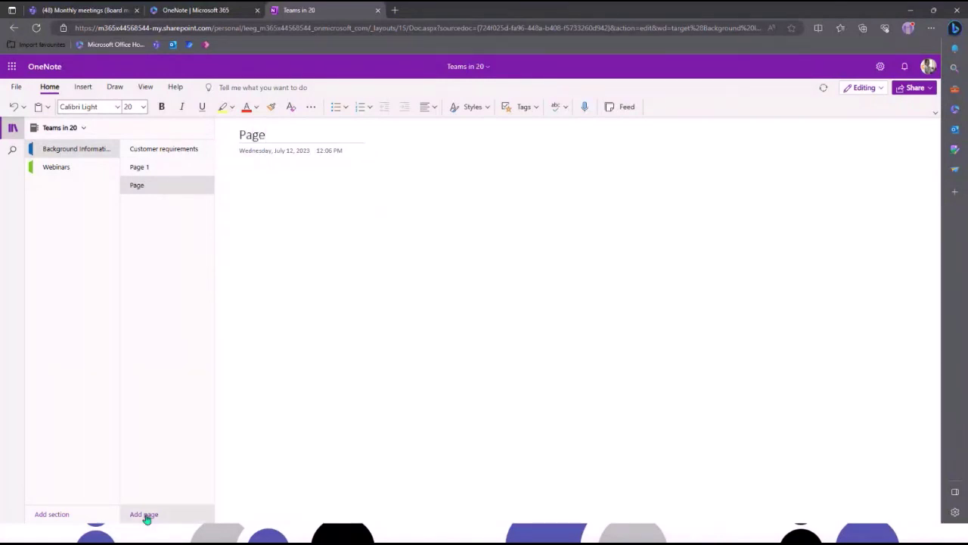
type(" 2")
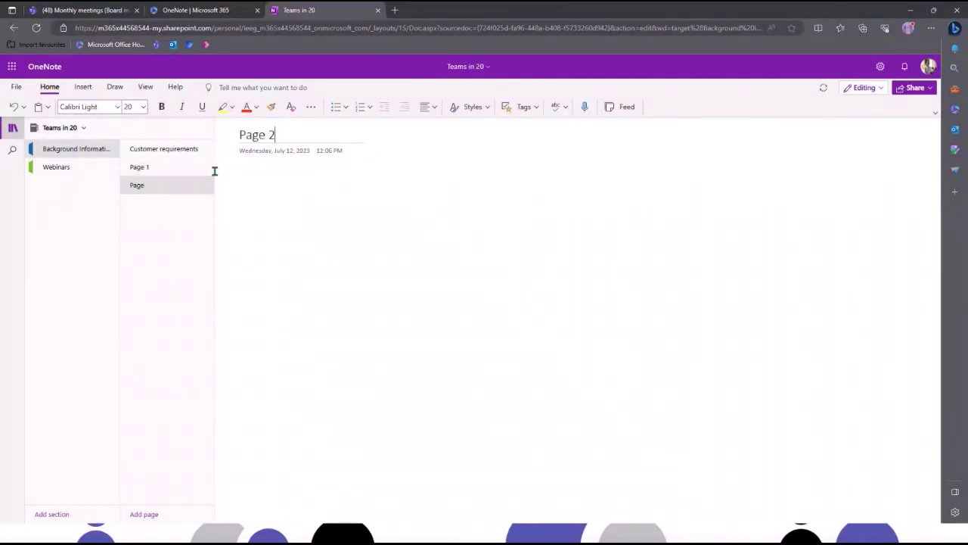
left_click(240, 180)
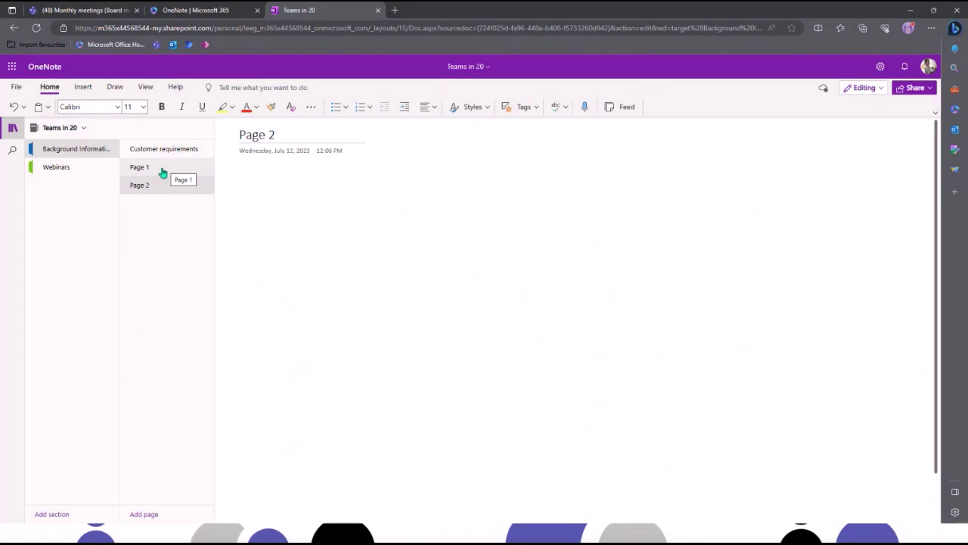
Step: Turn Page 1 and Page 2 into subpages beneath Customer requirements
right_click(162, 173)
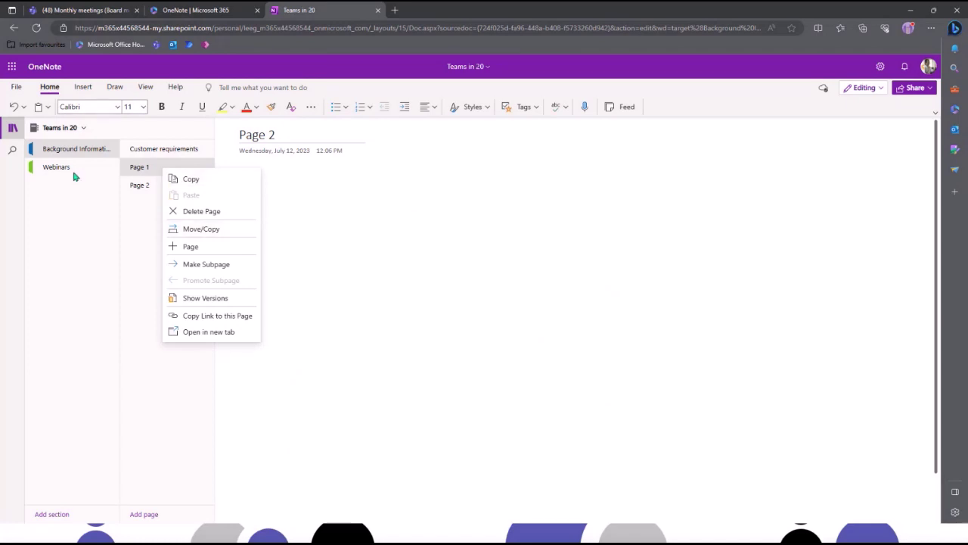
left_click(195, 265)
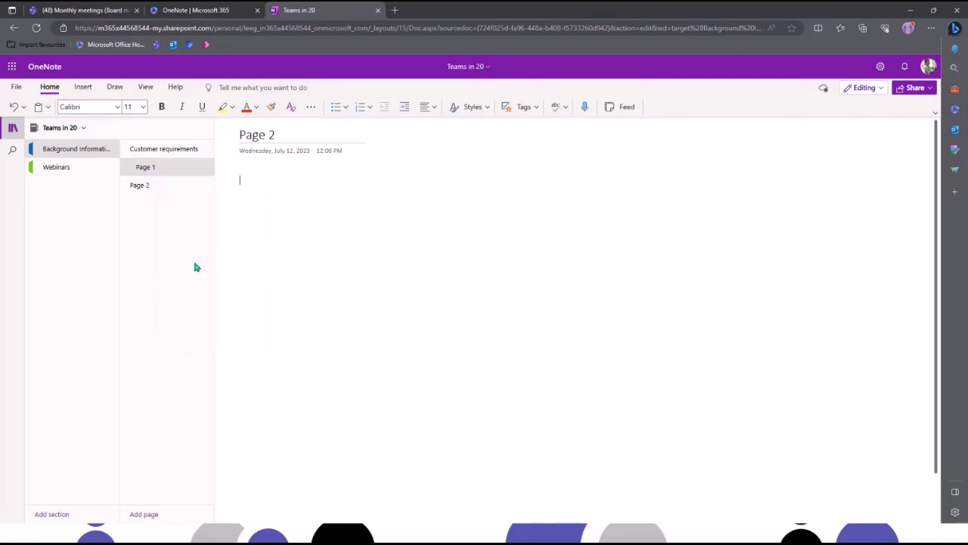
left_click(149, 190)
right_click(149, 191)
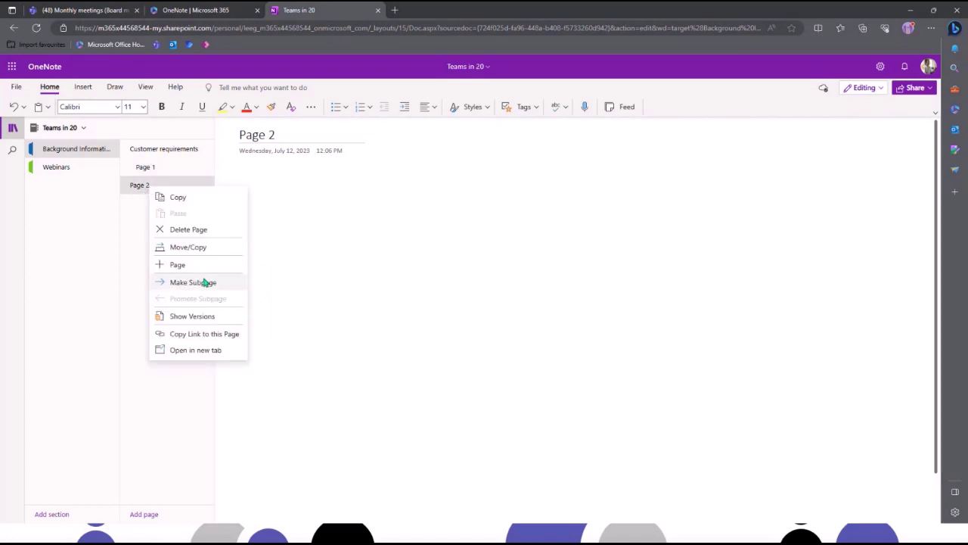
left_click(202, 283)
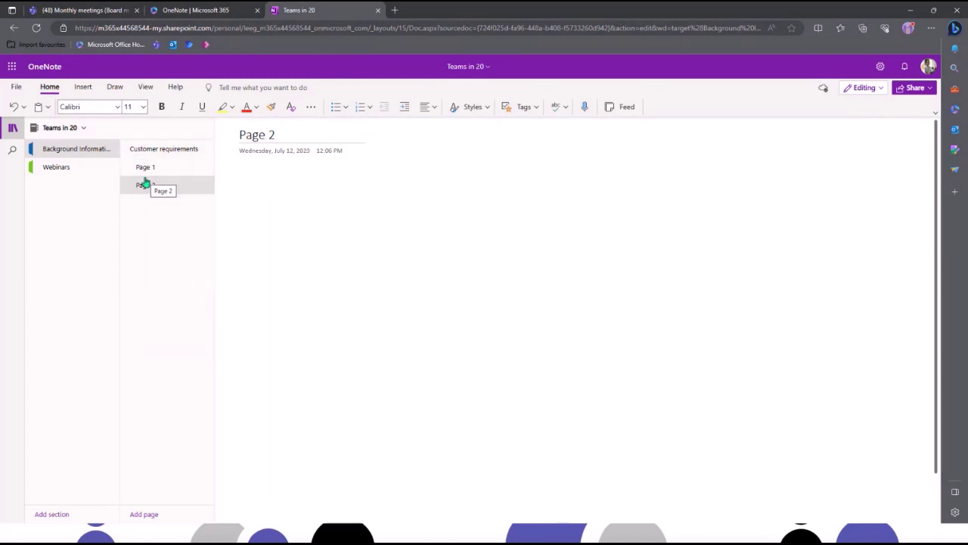
right_click(76, 153)
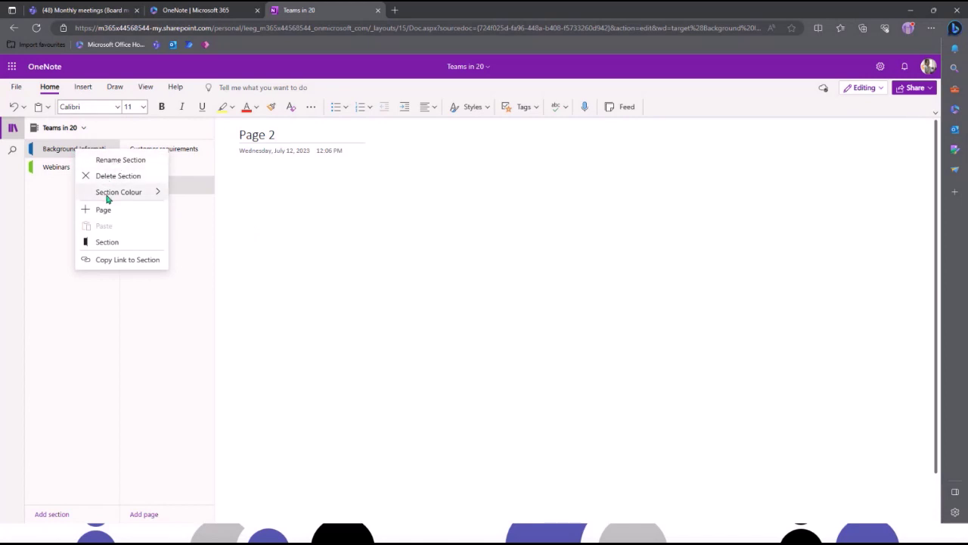
mouse_move(125, 197)
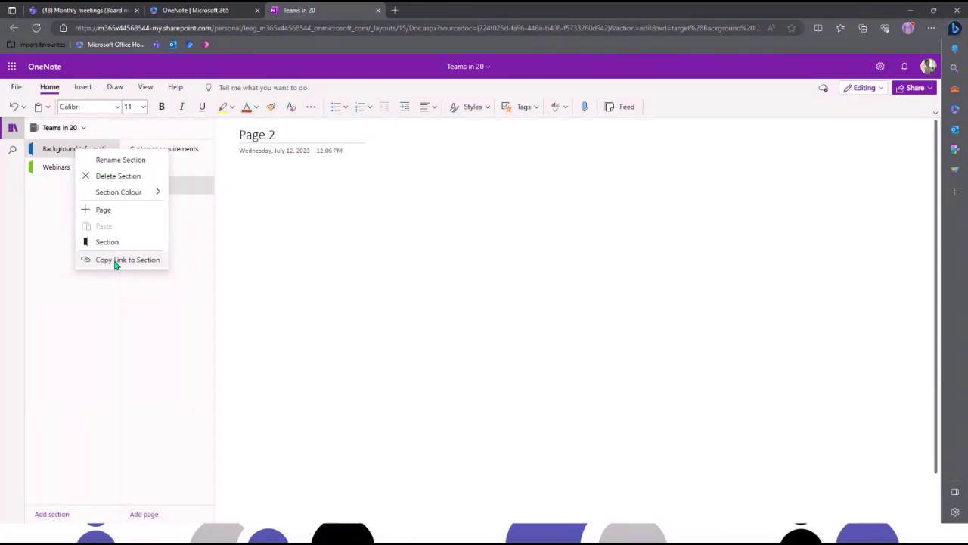
left_click(244, 174)
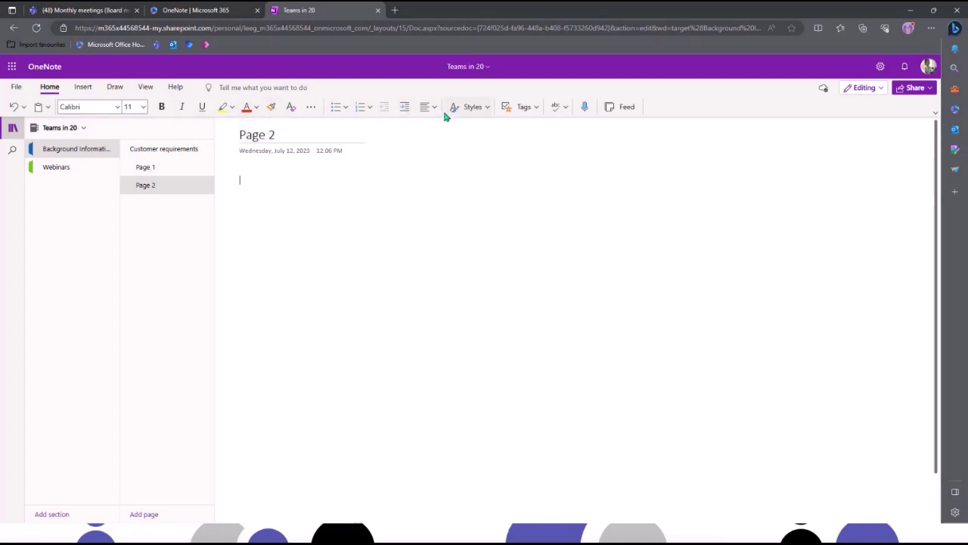
Step: Apply the Important tag from the Tags list to Page 2's first line
left_click(536, 108)
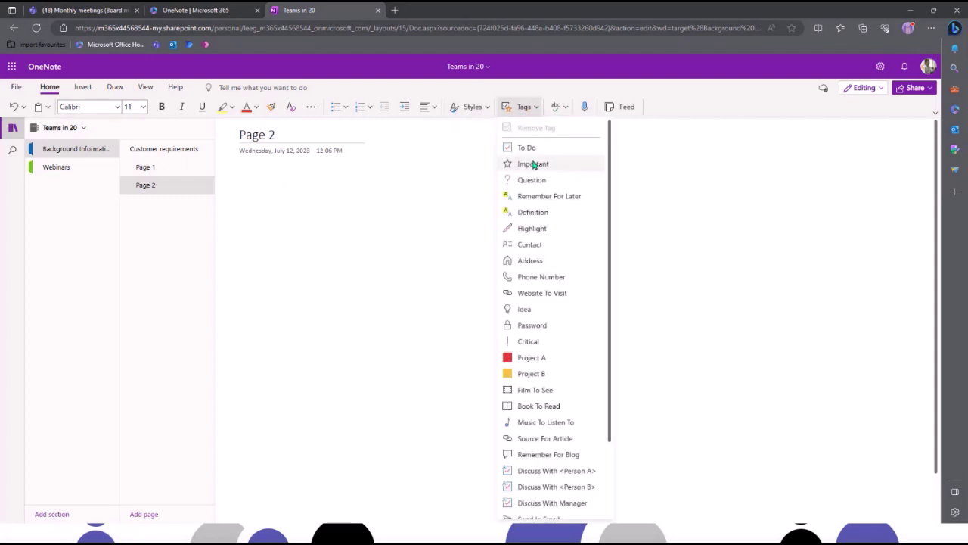
scroll(560, 374, "down", 1)
scroll(561, 393, "down", 1)
scroll(560, 397, "up", 2)
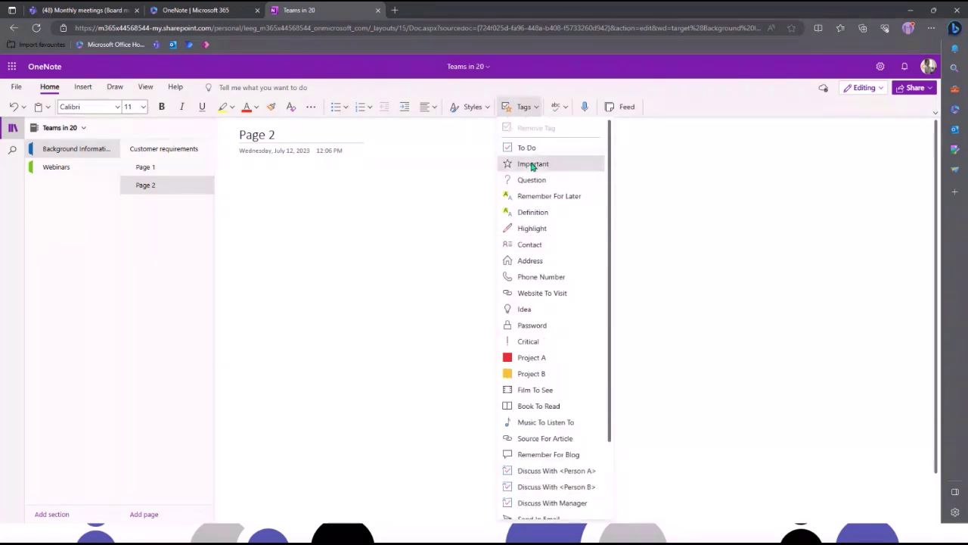
left_click(531, 164)
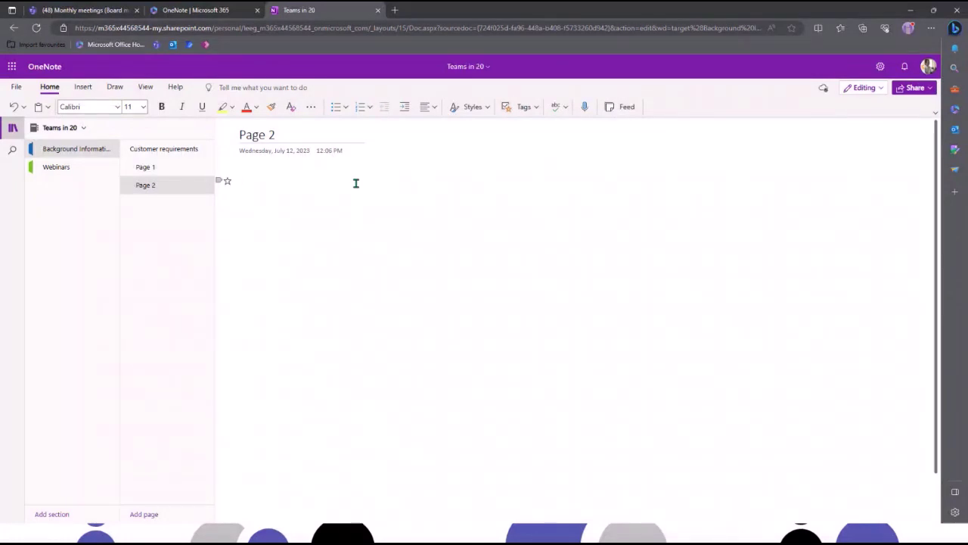
Step: Write the note 'Follow up with session on OneNote', fixing the typo, and start a new line
type("Follow up with session on")
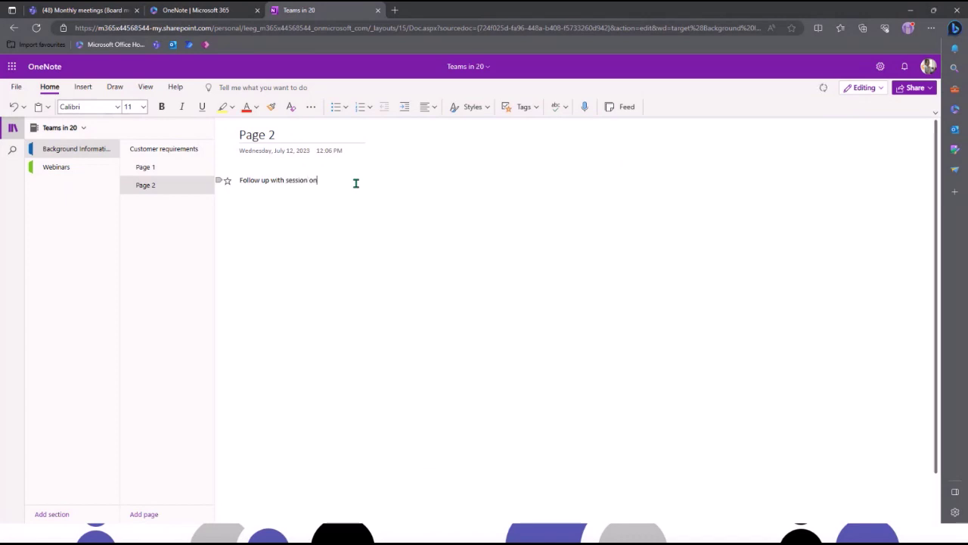
type(" OneNOte")
key("BackSpace")
key("BackSpace")
key("BackSpace")
type("ote")
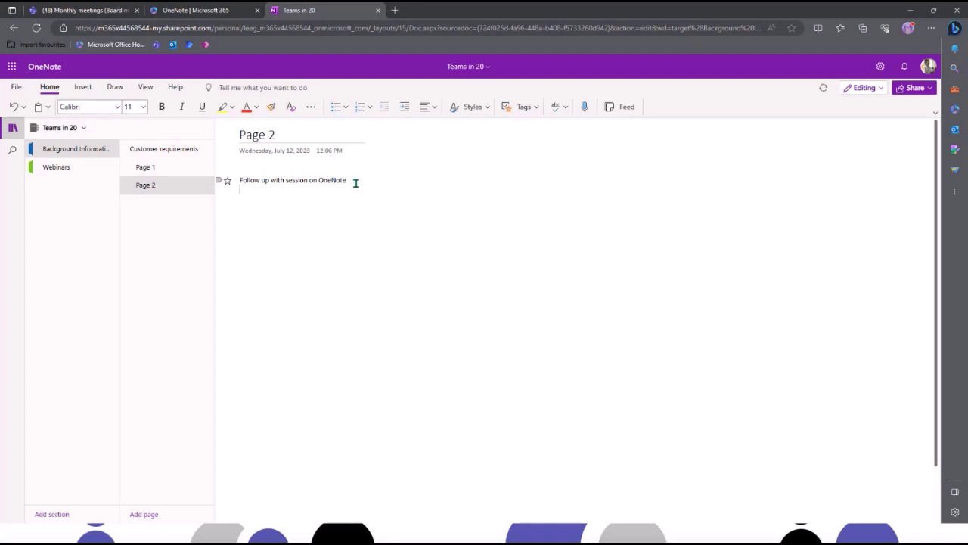
key("Return")
Step: Add To Do items 'action 1' and 'action' below the note
left_click(519, 107)
left_click(526, 149)
type("action 1")
key("Return")
type("action")
key("Return")
Step: Tick and untick Action 1, check spelling options, then delete the empty third to-do line
left_click(226, 199)
left_click(228, 201)
left_click(565, 107)
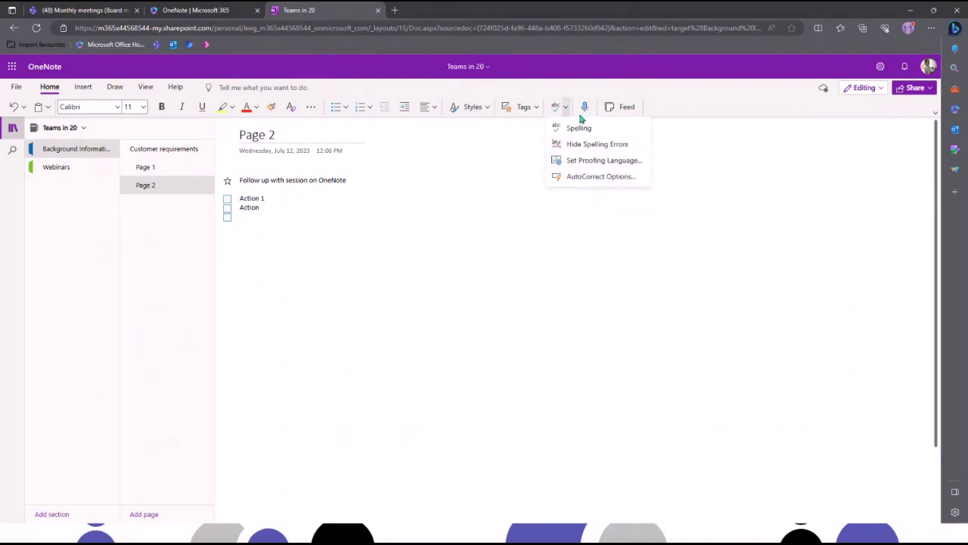
left_click(275, 222)
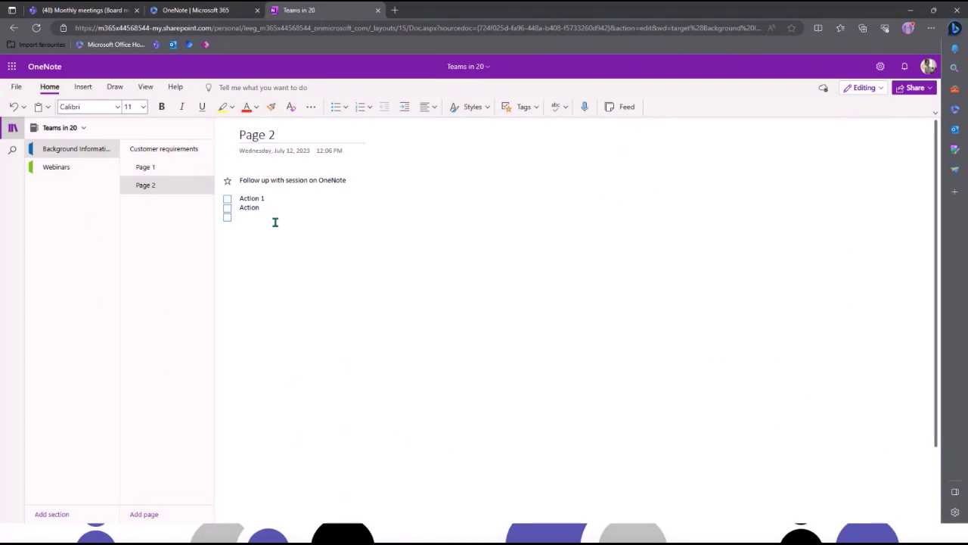
key("BackSpace")
Step: Allow microphone access and dictate 'Now It's black across the 365 platform.' below the to-dos
left_click(584, 109)
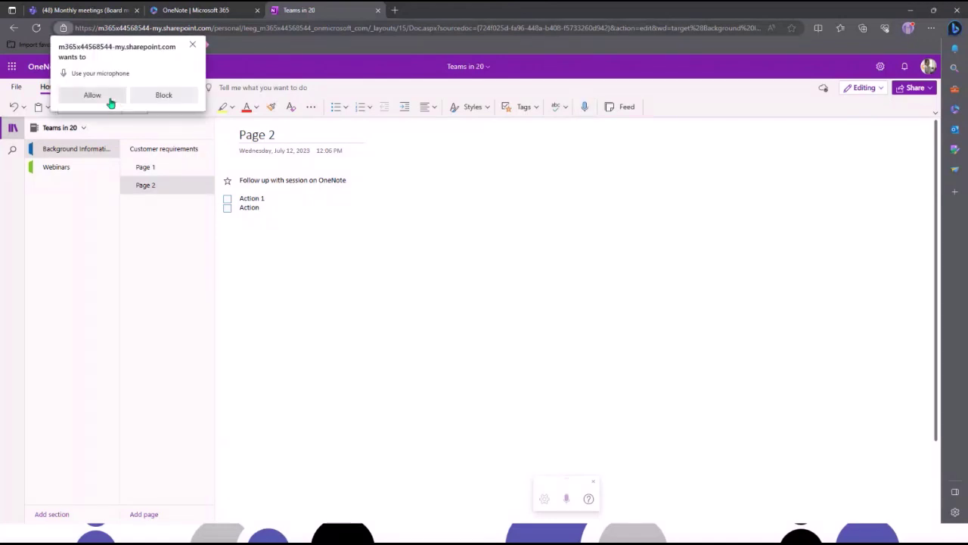
left_click(110, 102)
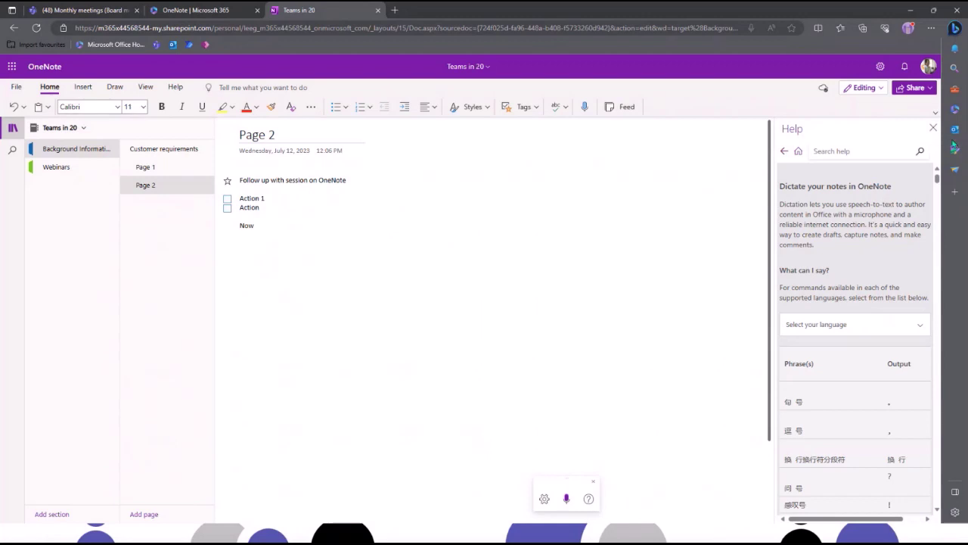
left_click(933, 128)
left_click(567, 501)
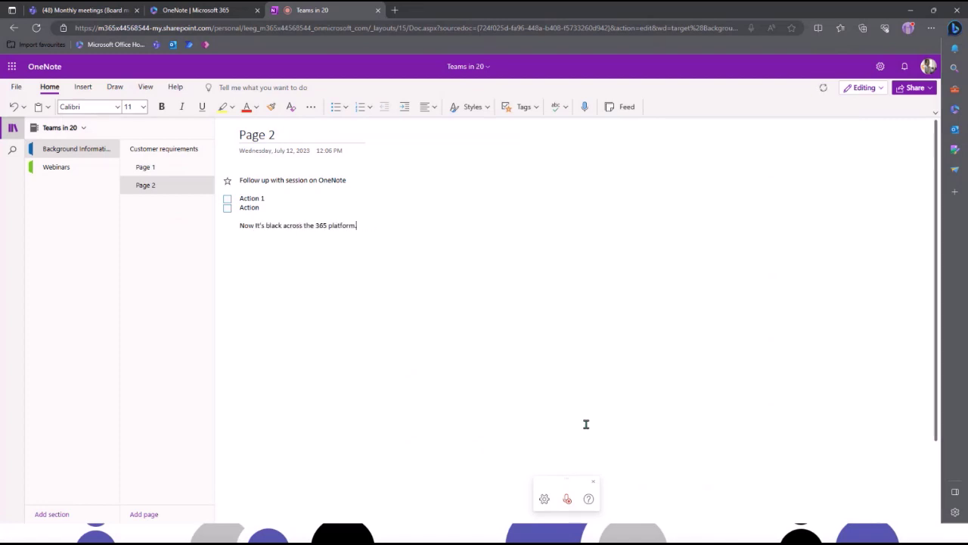
left_click(593, 482)
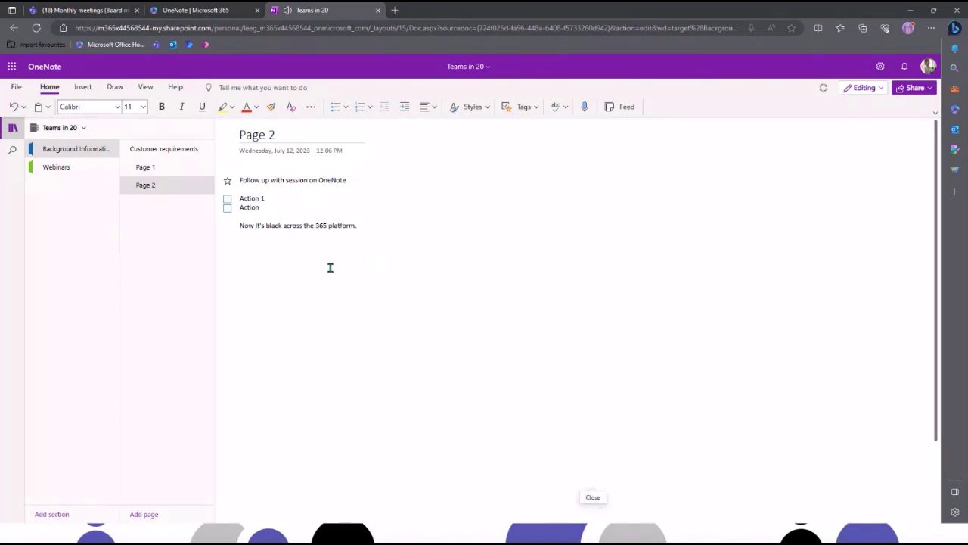
Step: Insert Paralegal Job Description from the Demo tenant folder as a file printout
left_click(83, 87)
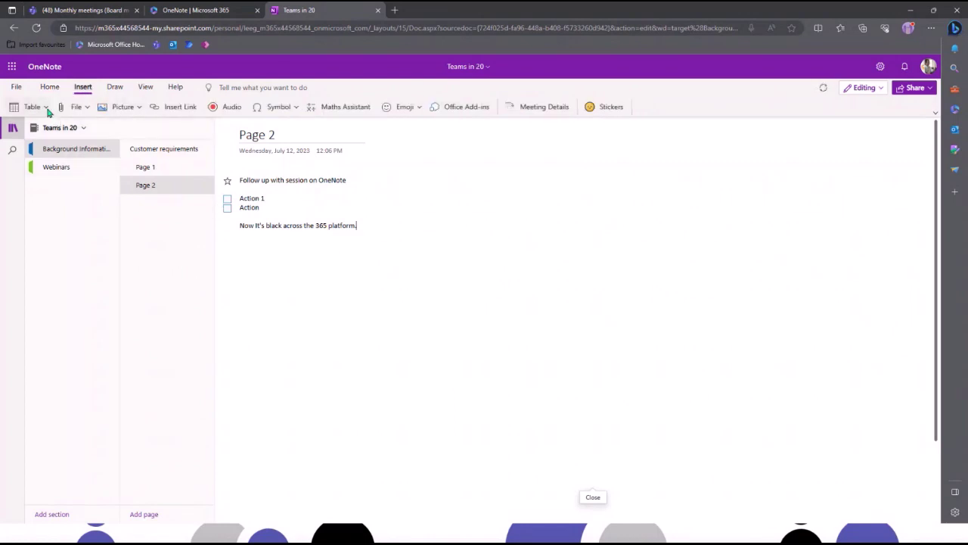
left_click(87, 109)
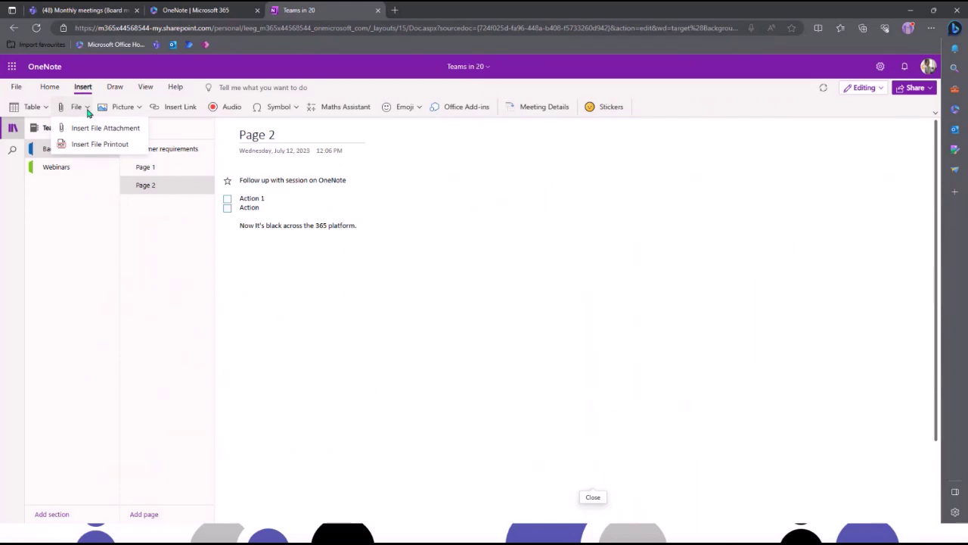
left_click(105, 145)
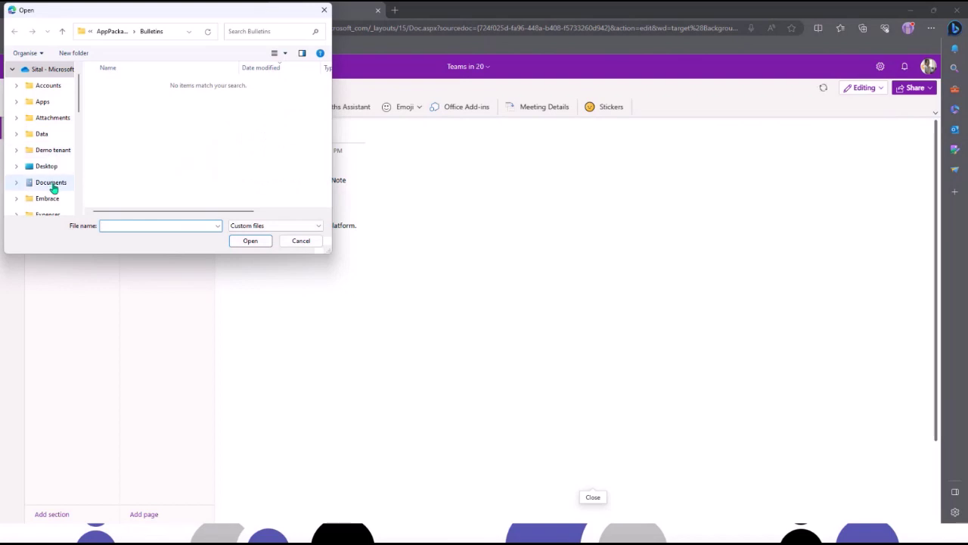
left_click(56, 153)
left_click(149, 100)
left_click(253, 244)
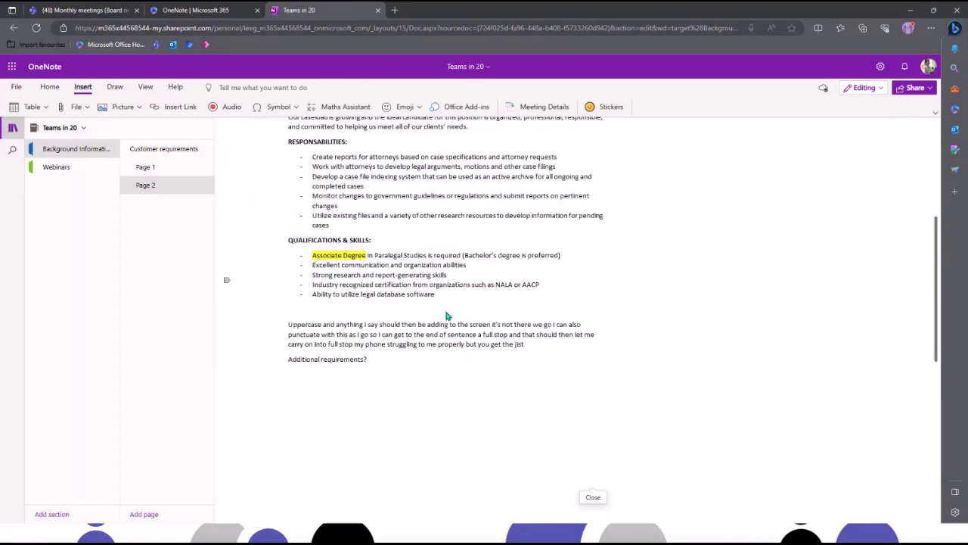
scroll(446, 316, "up", 2)
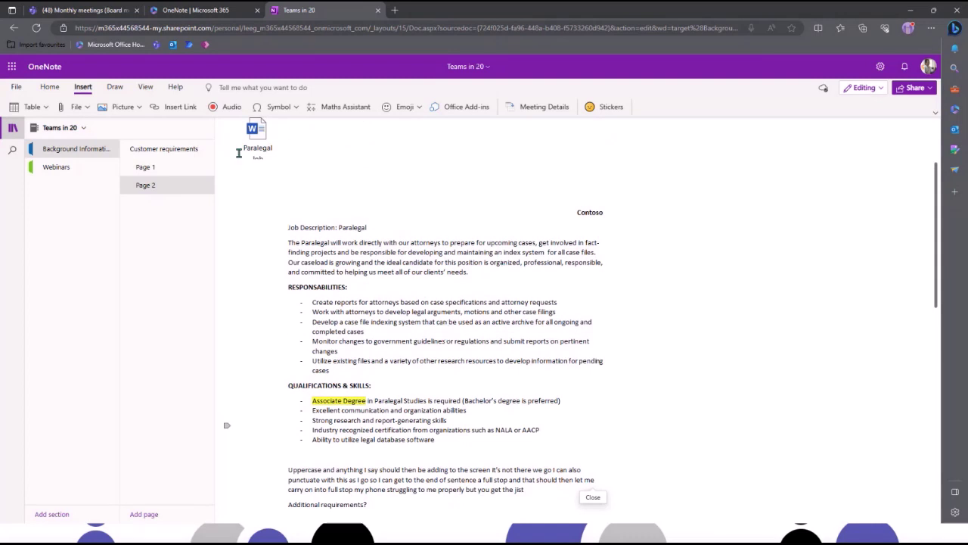
Step: Circle the 'Job Description: Paralegal' heading with the black pen, then go to Page 1
left_click(115, 87)
left_click(142, 109)
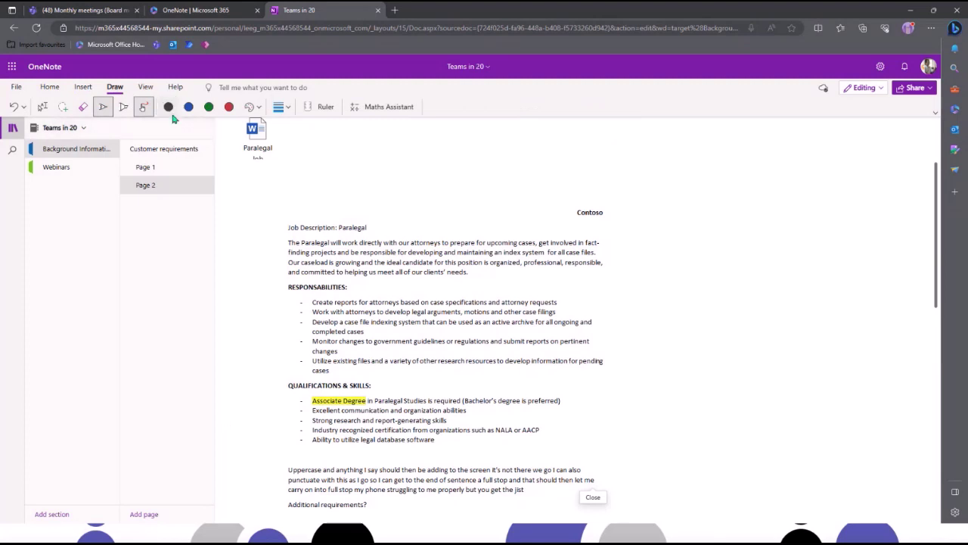
left_click(169, 110)
mouse_move(307, 211)
left_mouse_down()
mouse_move(365, 239)
mouse_move(375, 214)
left_mouse_up()
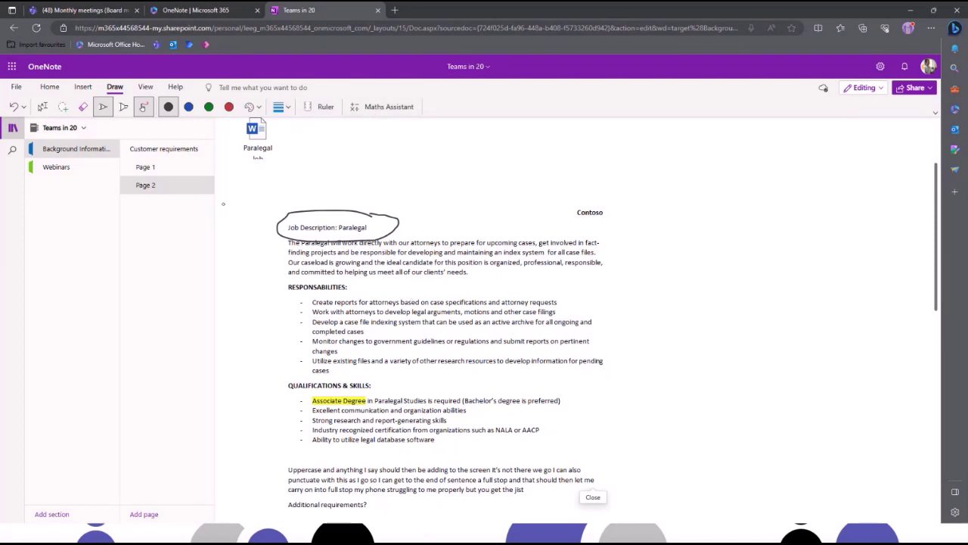
left_click(189, 170)
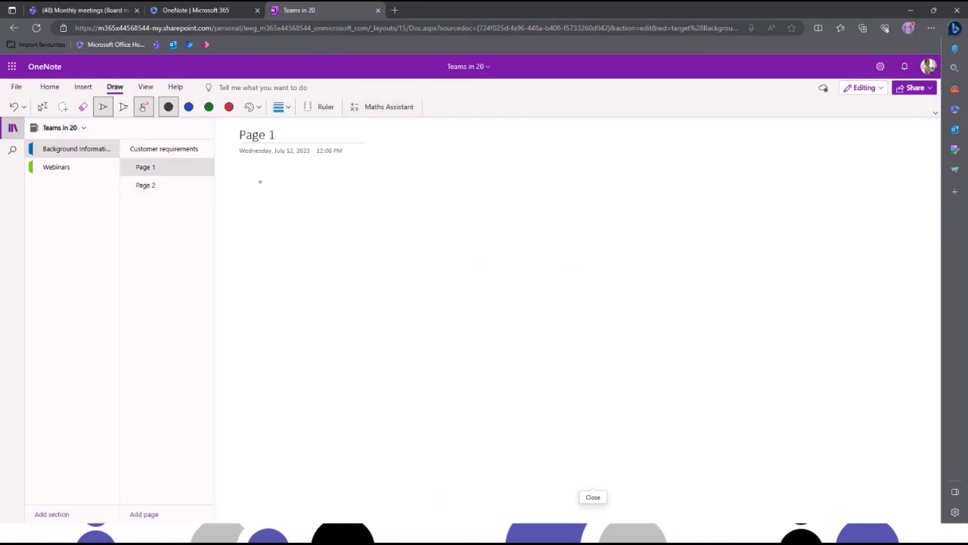
Step: Switch from pen back to the Type tool and show the View tab options
left_click(42, 107)
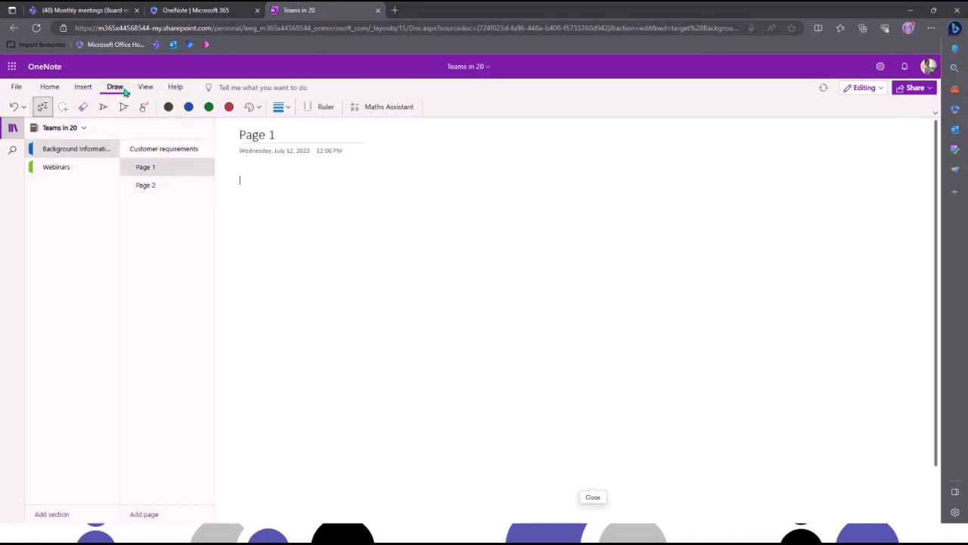
left_click(146, 87)
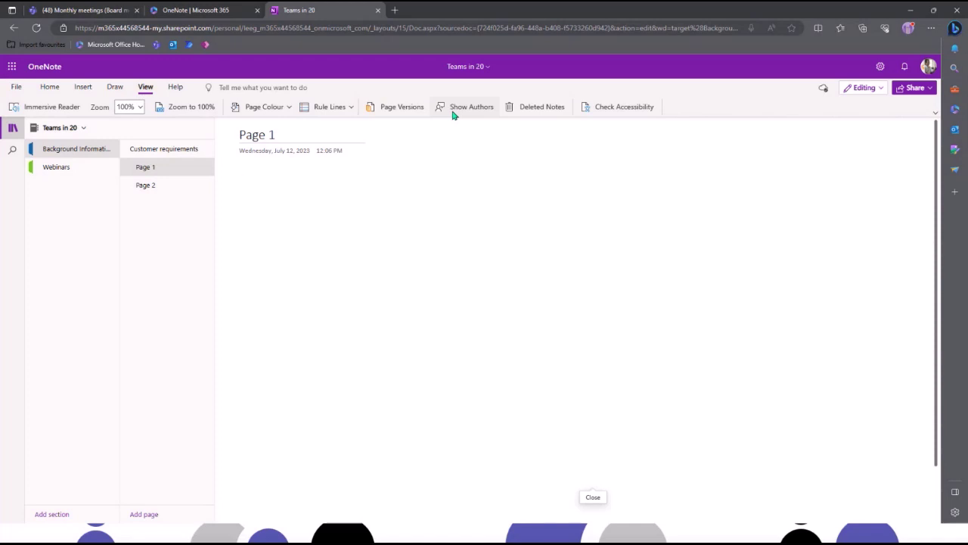
left_click(82, 87)
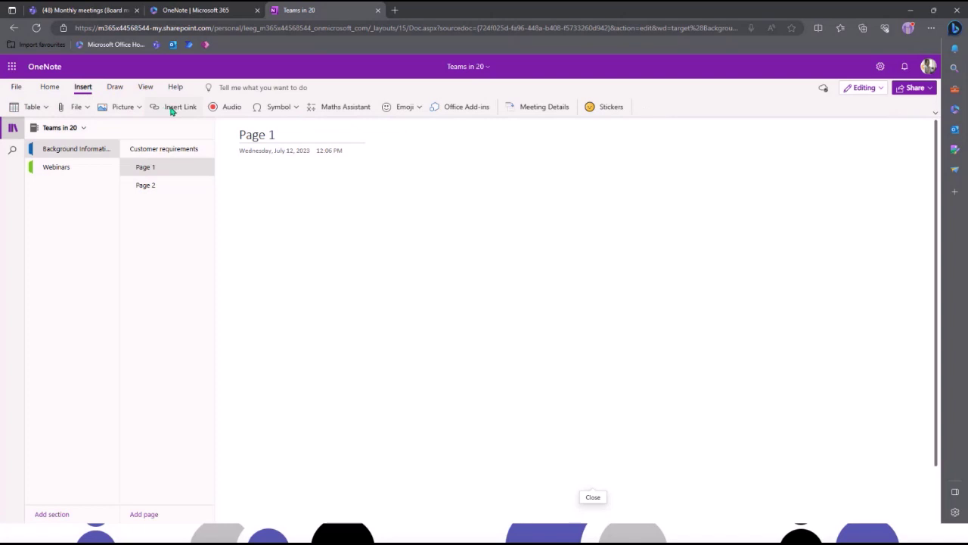
left_click(139, 111)
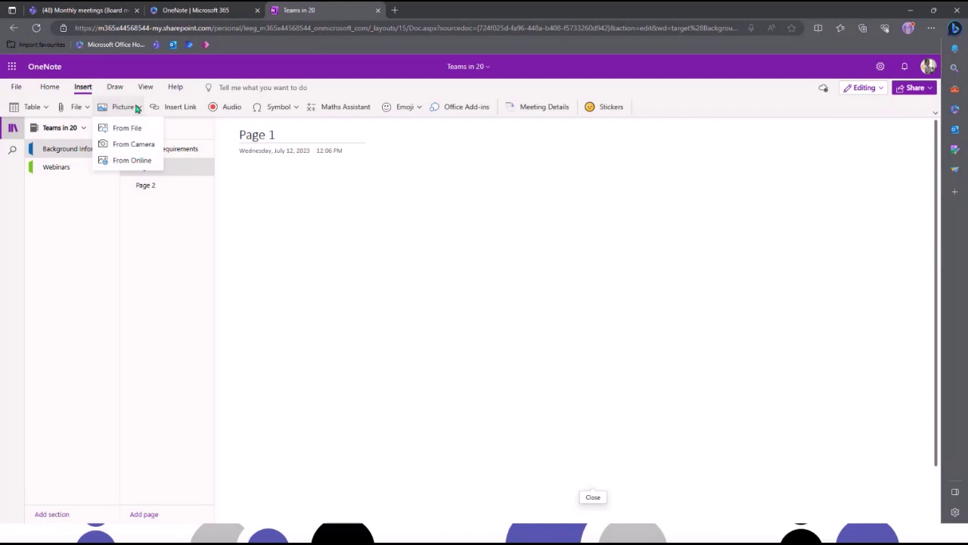
left_click(138, 110)
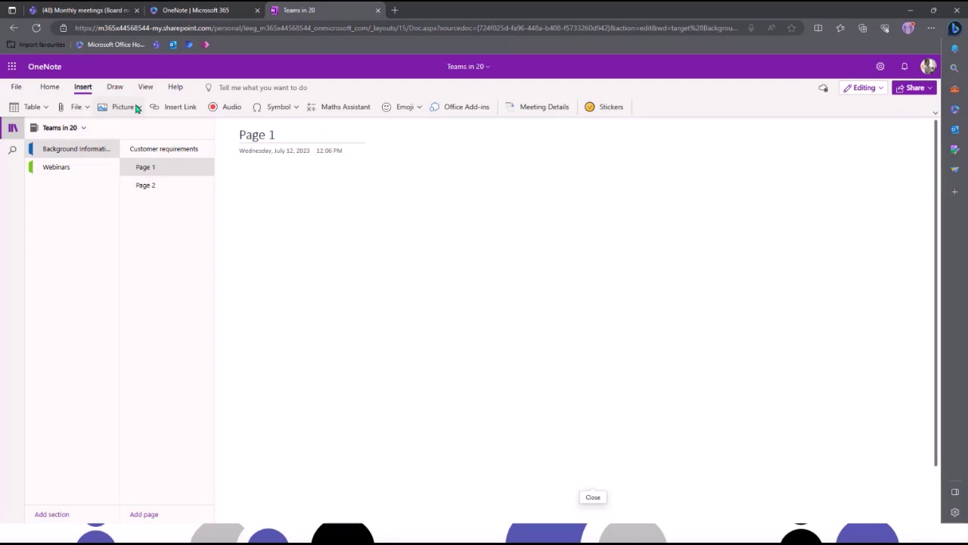
Step: Insert the Monthly comms update meeting details from Today's Meetings and close the side pane
left_click(525, 113)
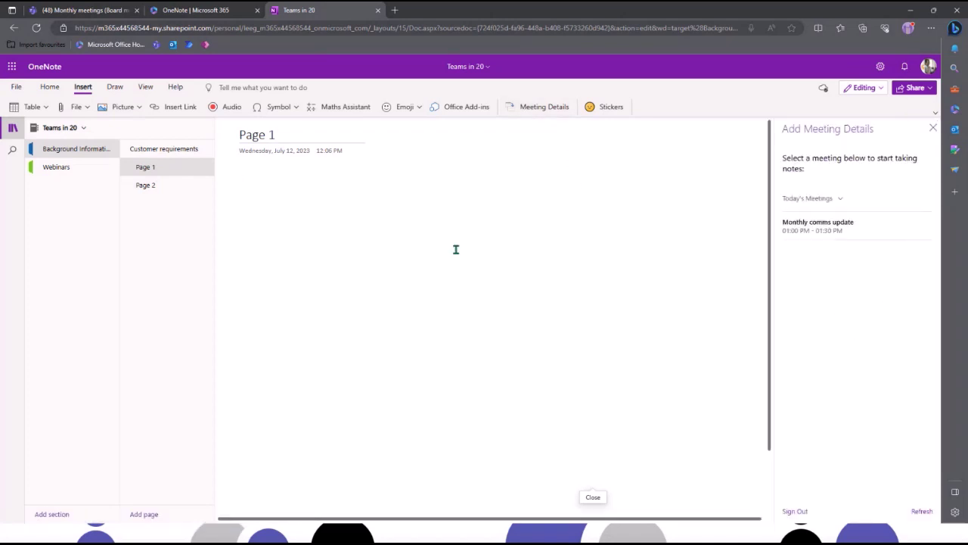
left_click(814, 232)
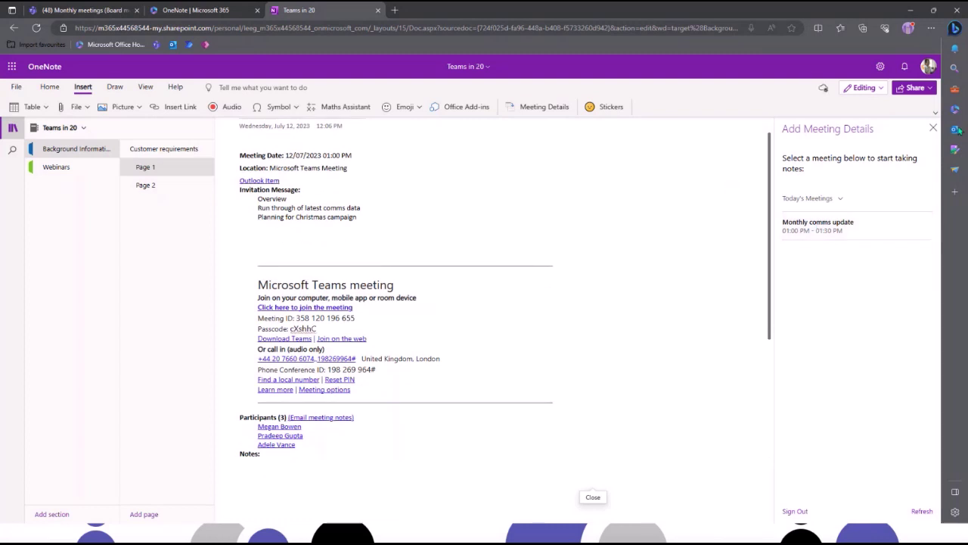
left_click(932, 129)
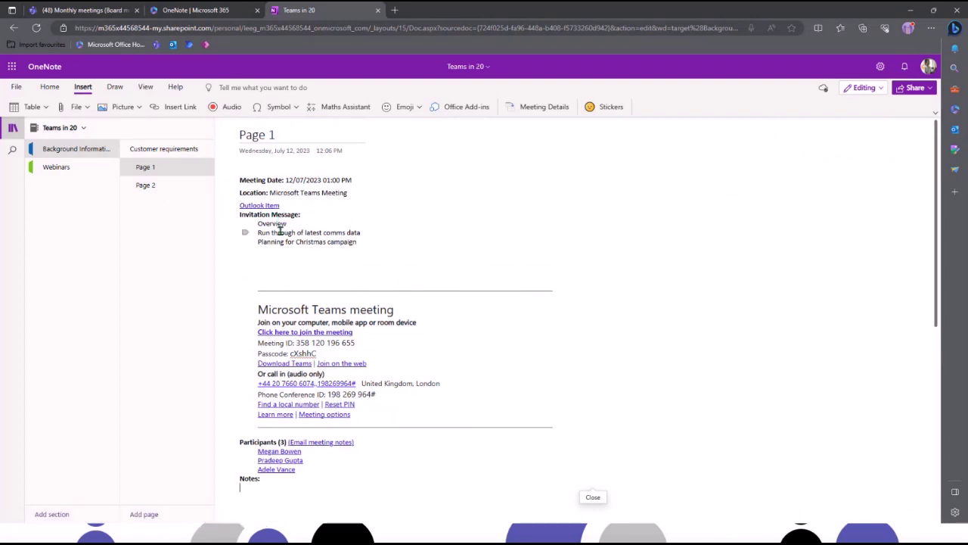
scroll(318, 249, "down", 3)
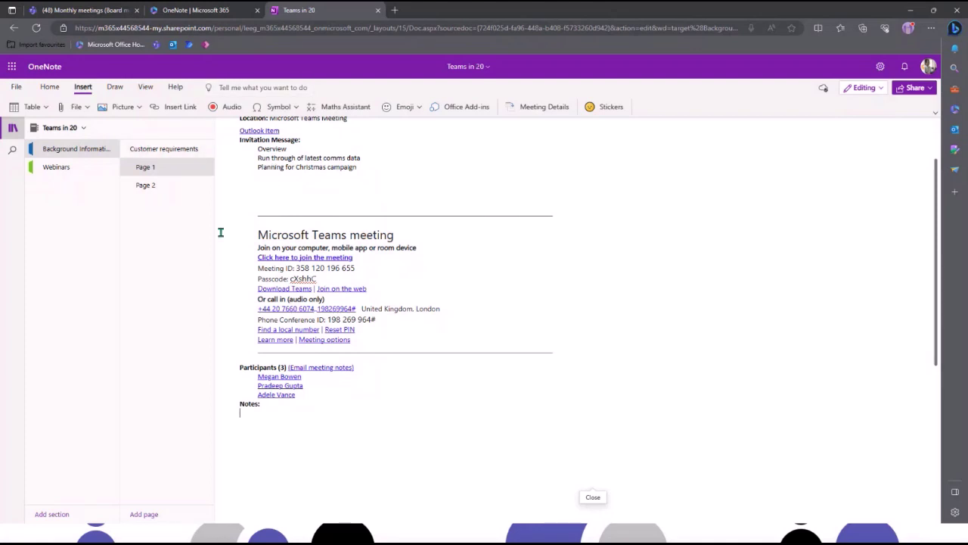
left_click(90, 12)
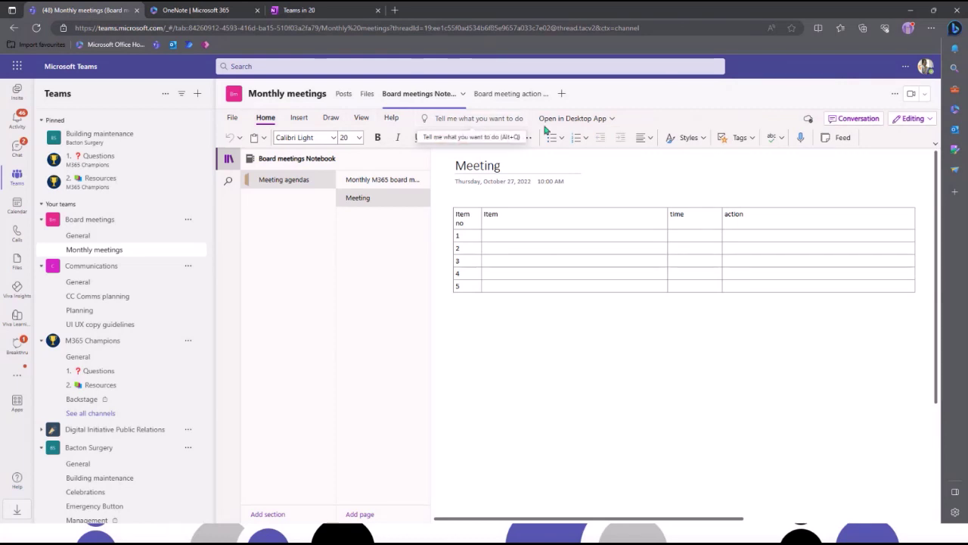
left_click(611, 123)
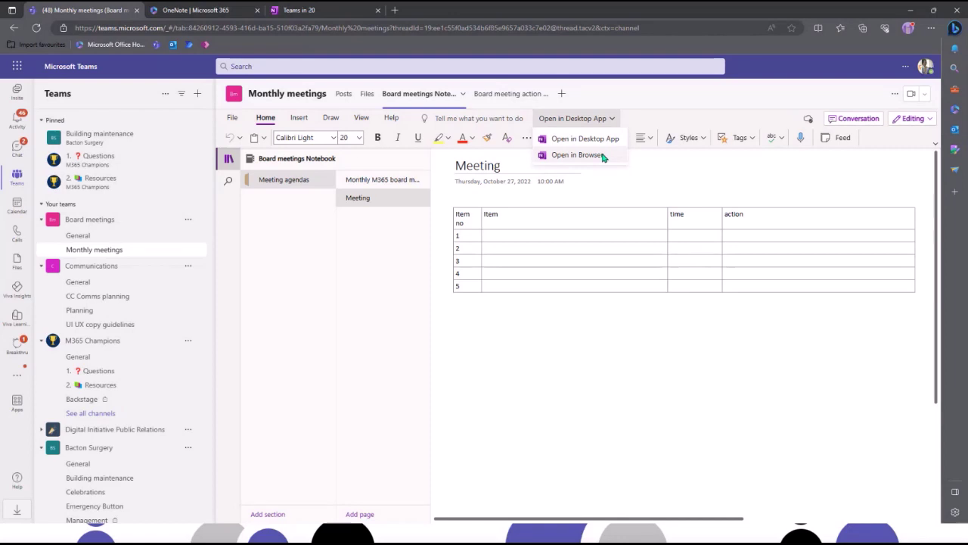
left_click(612, 119)
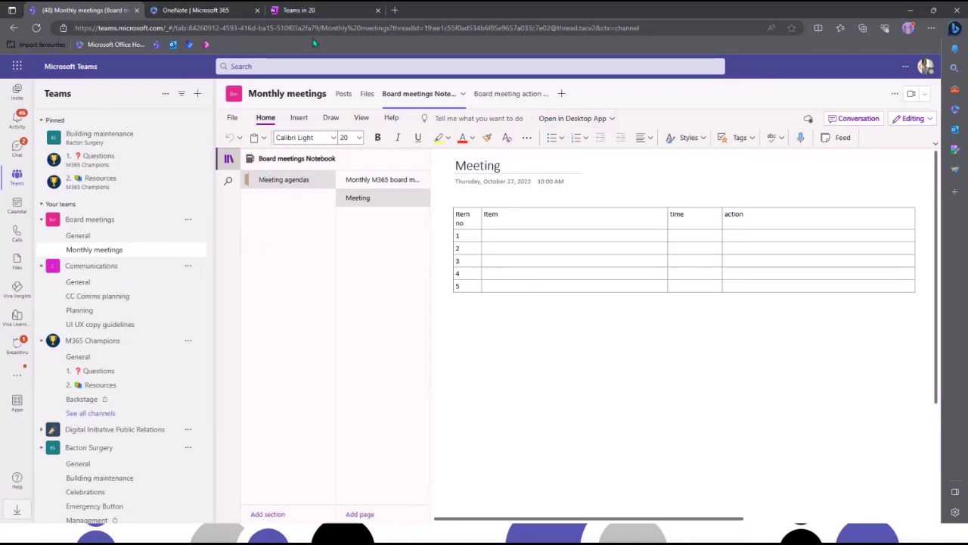
left_click(294, 10)
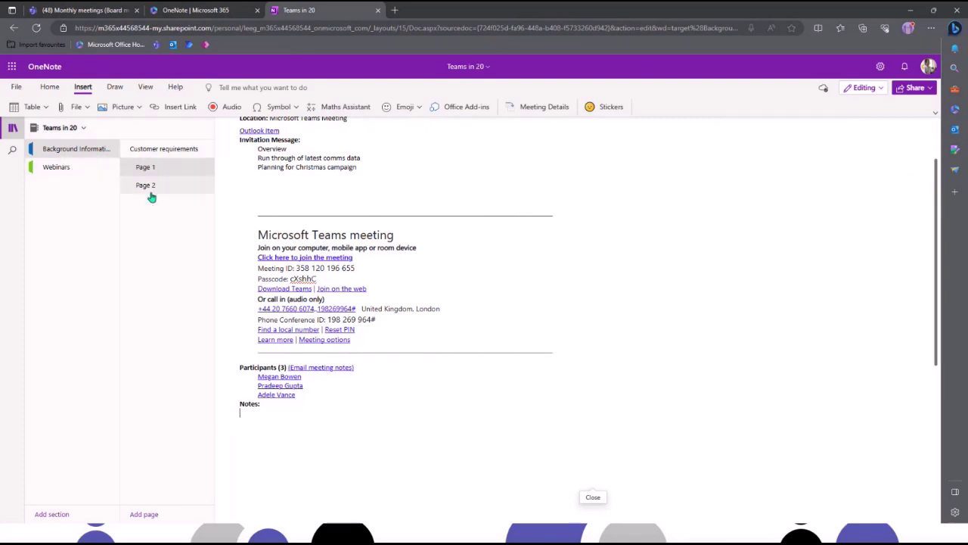
Step: Open the Board meetings Notebook from the notebooks dropdown
left_click(82, 129)
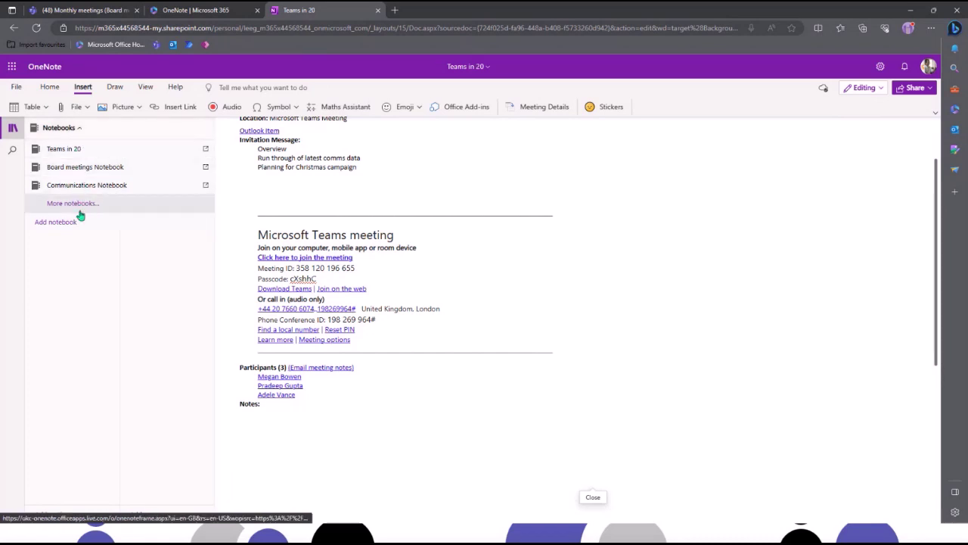
left_click(84, 168)
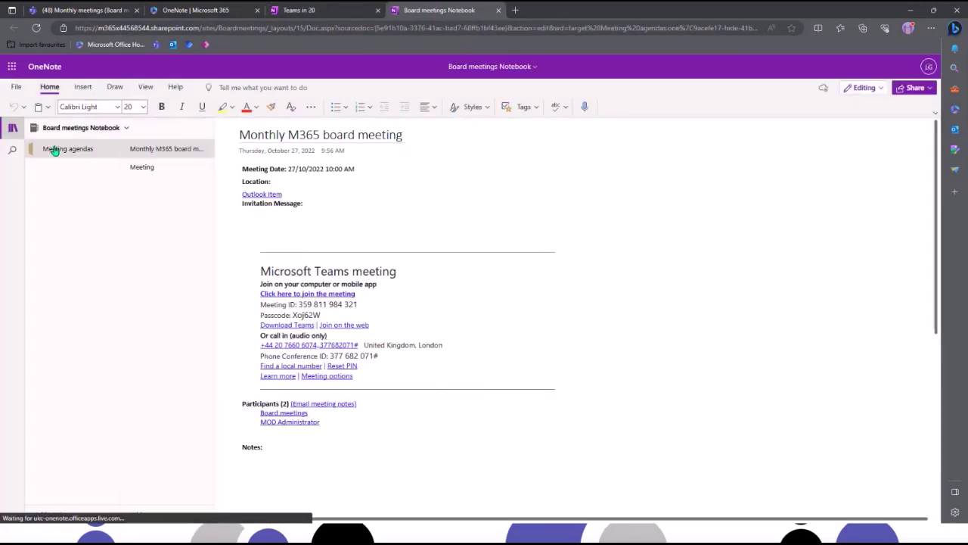
Step: Switch to the Monthly meetings (Board meetings) Microsoft Teams browser tab
left_click(89, 13)
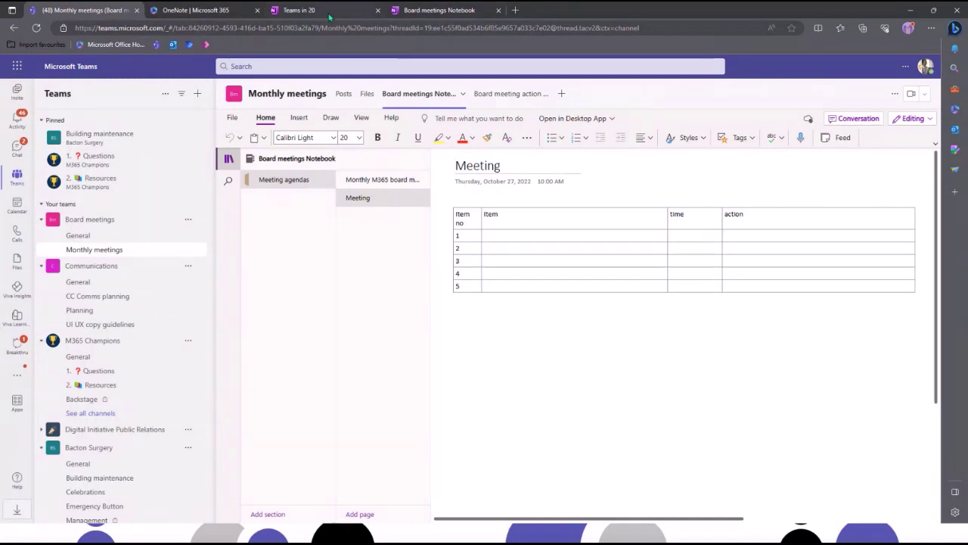
Step: Switch back to the Teams in 20 notebook browser tab
mouse_move(330, 17)
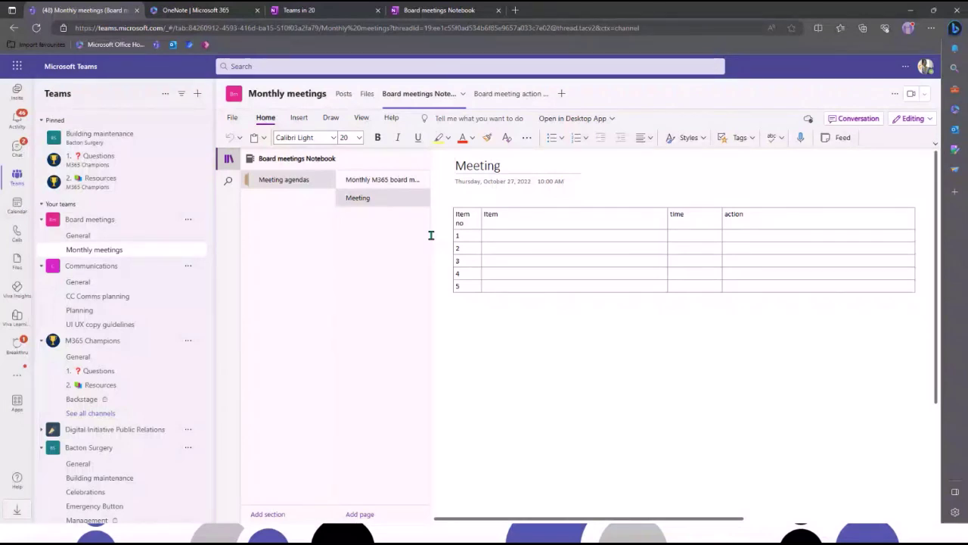
left_click(332, 10)
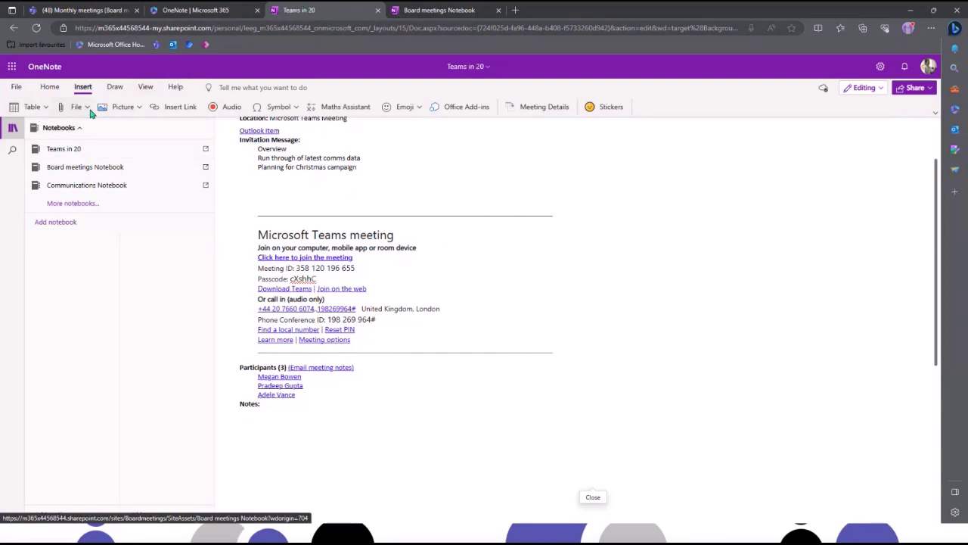
Step: Close the Notebooks list and scroll up to the top of Page 1's meeting details
left_click(47, 89)
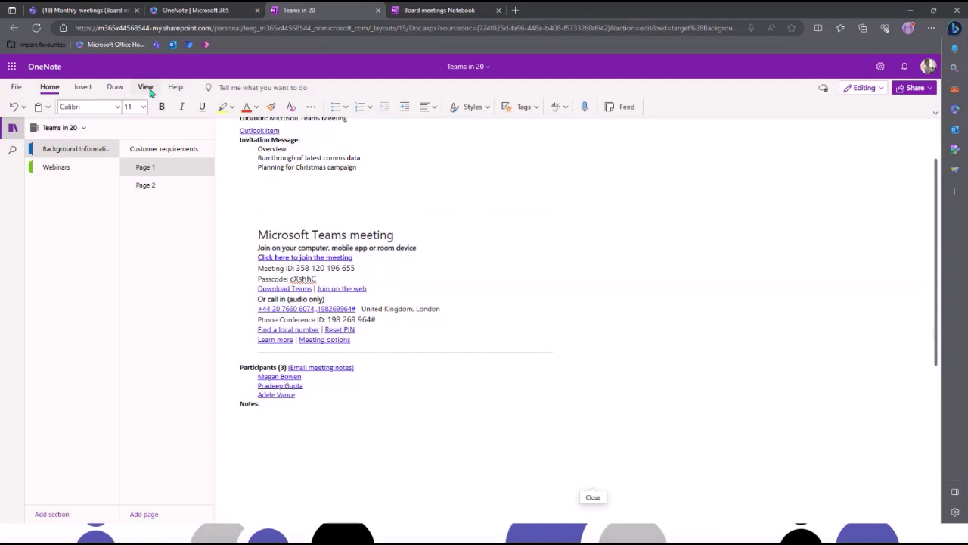
scroll(472, 246, "up", 2)
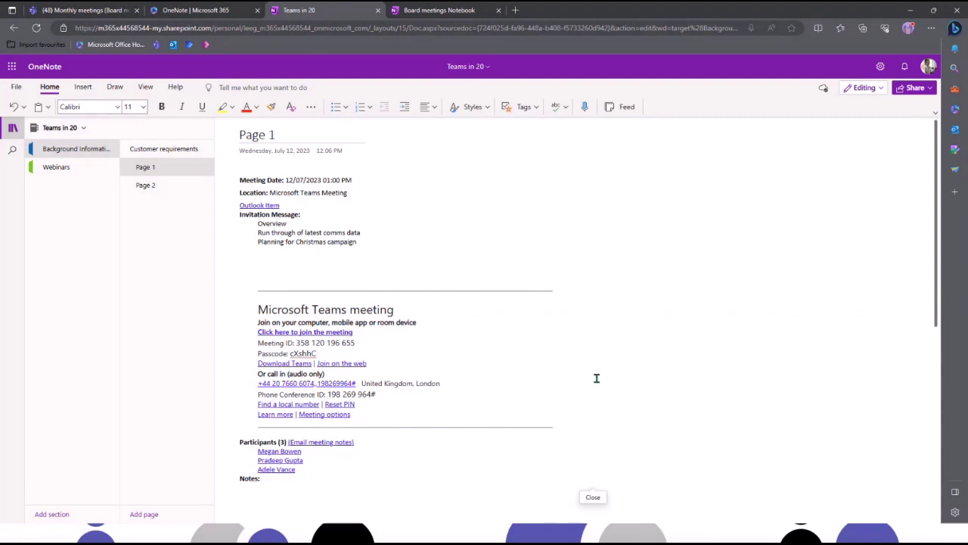
Step: In Teams, hide the Board meetings notebook's section and page lists so the Meeting page fills the view
left_click(93, 11)
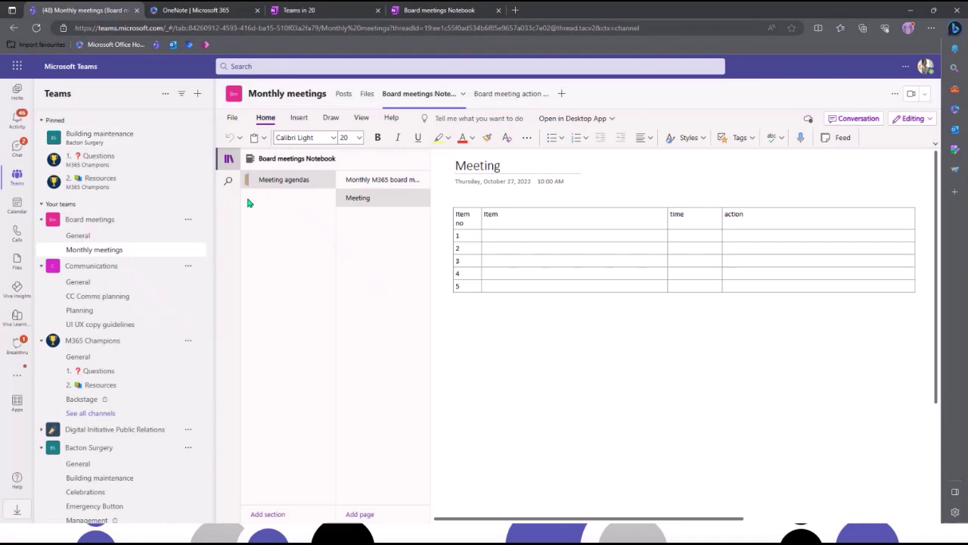
left_click(229, 161)
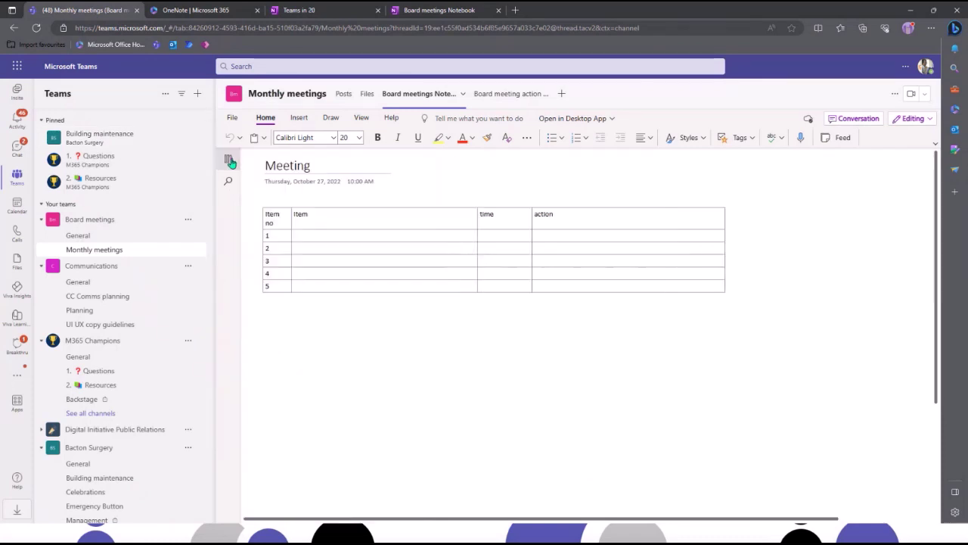
left_click(229, 160)
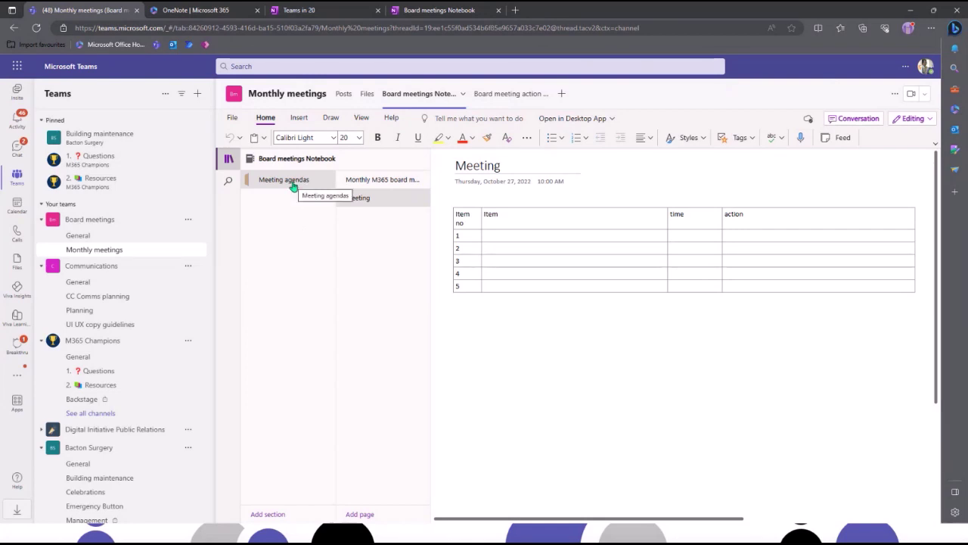
left_click(228, 161)
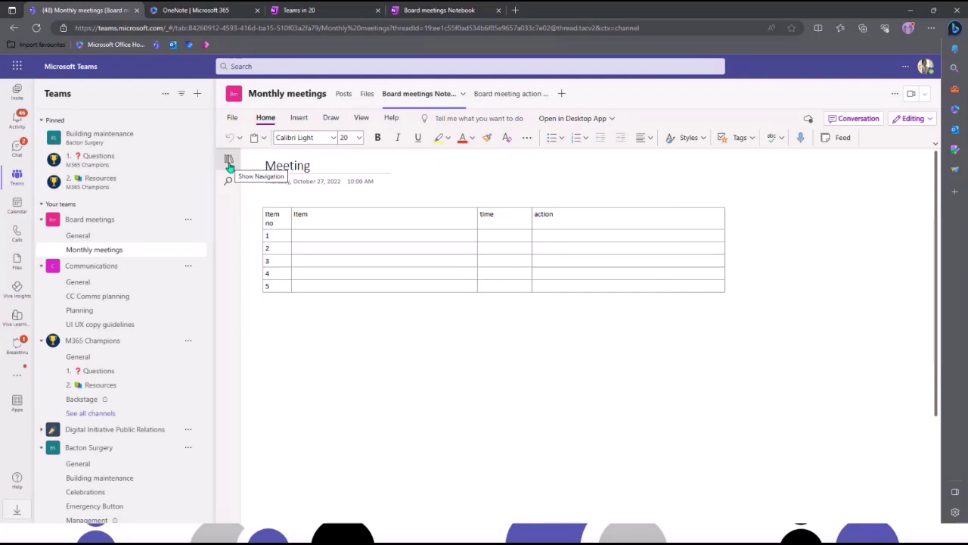
mouse_move(330, 14)
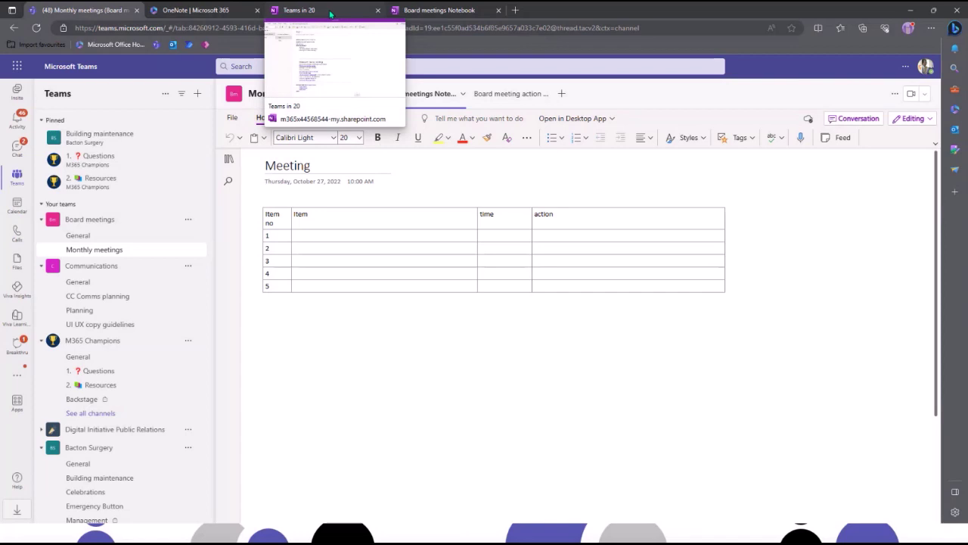
Step: Back in the Teams in 20 notebook, search for 'teams' with the scope kept at Section
left_click(330, 12)
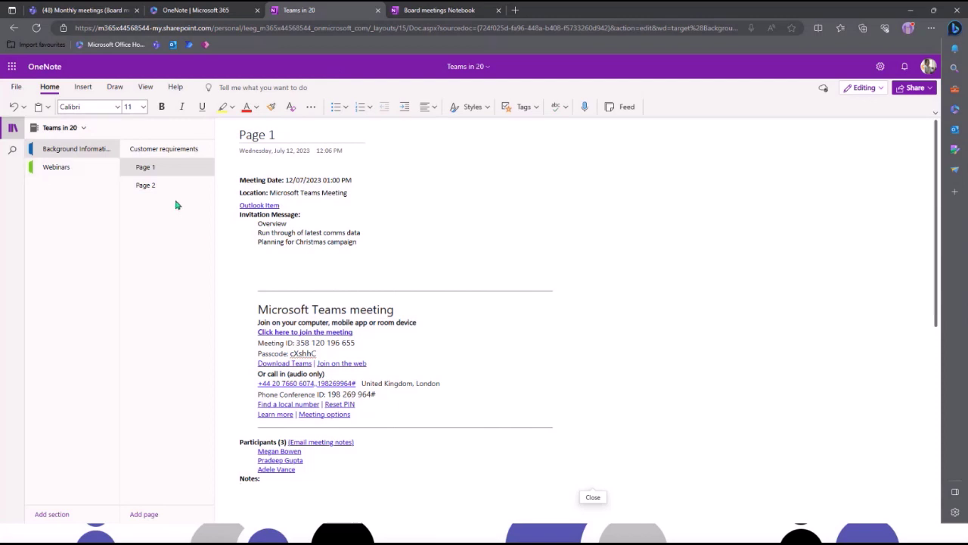
left_click(13, 151)
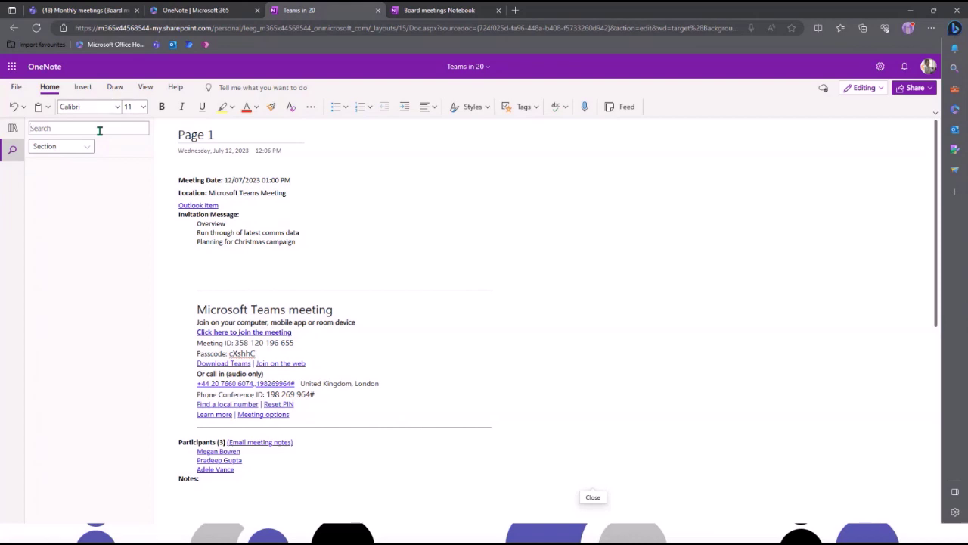
left_click(87, 146)
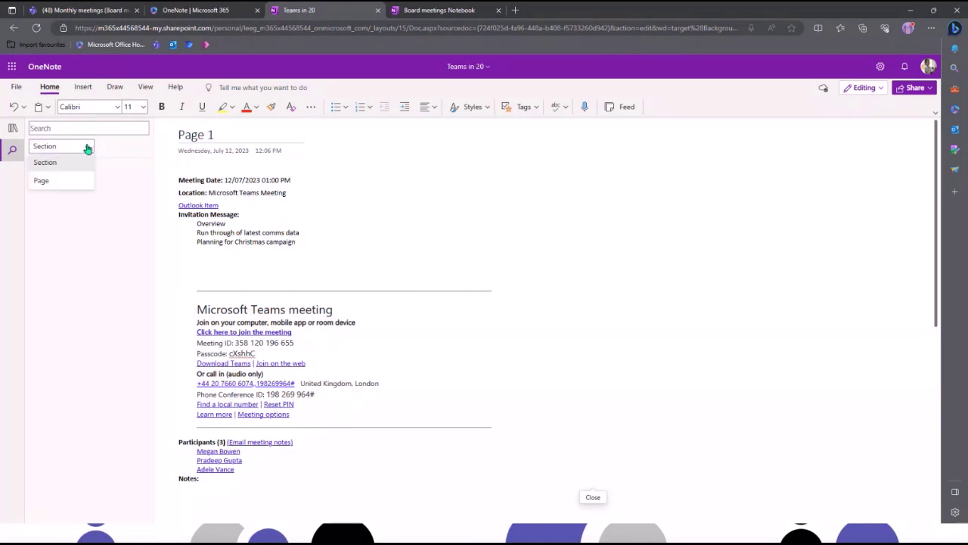
left_click(88, 148)
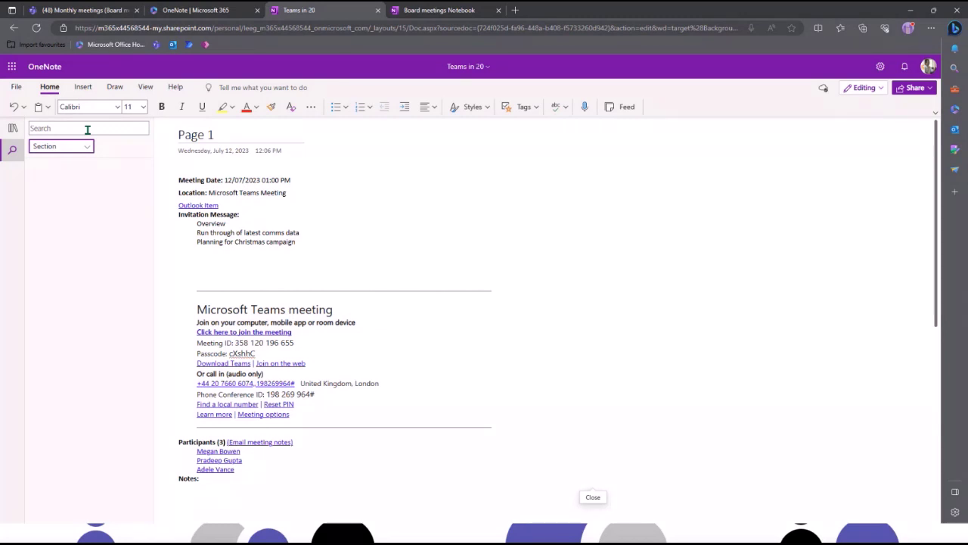
left_click(87, 129)
type("teams")
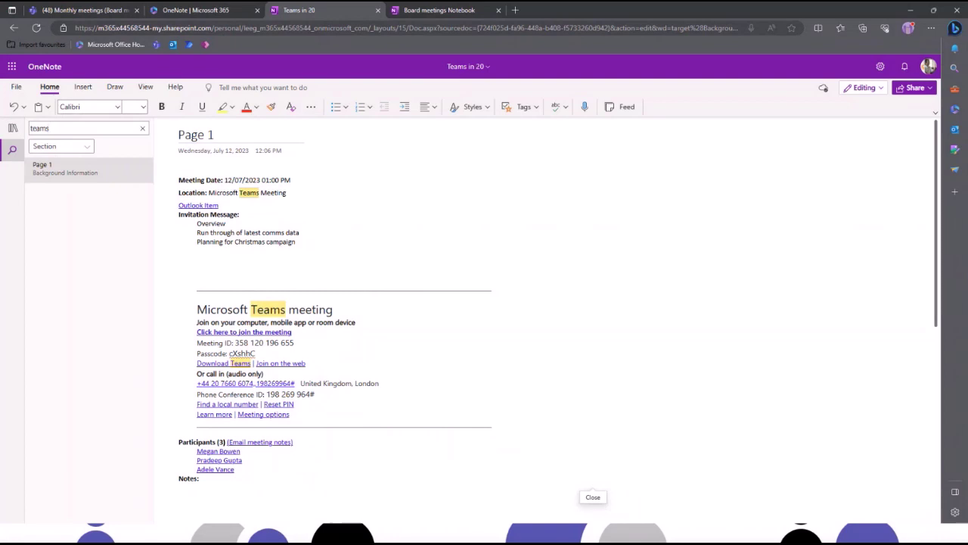
Step: Return to the Teams meeting and advance the shared presentation one slide
left_click(910, 15)
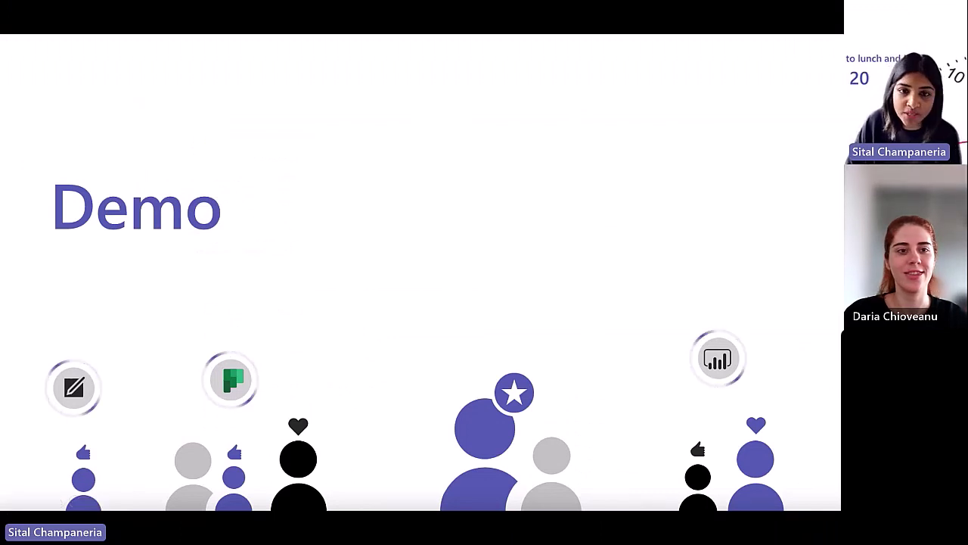
key("Right")
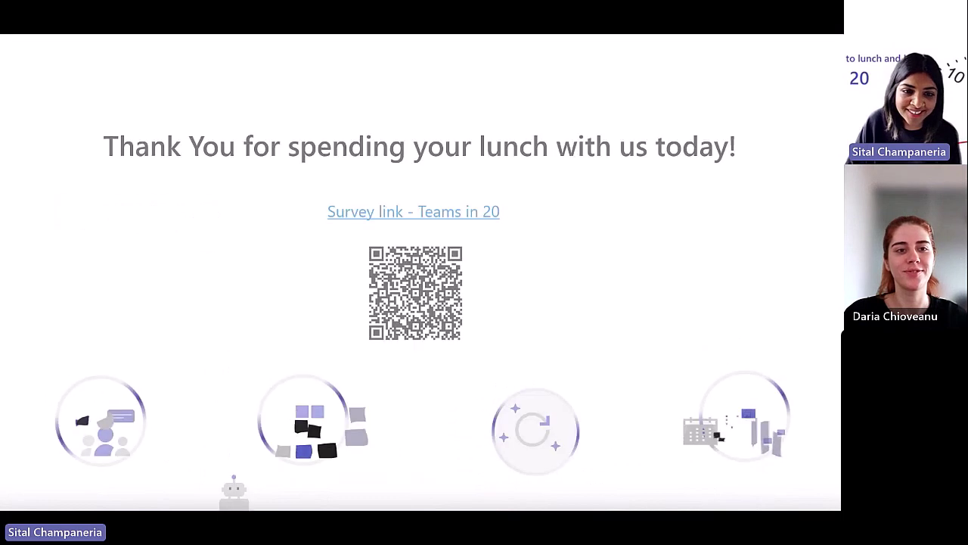